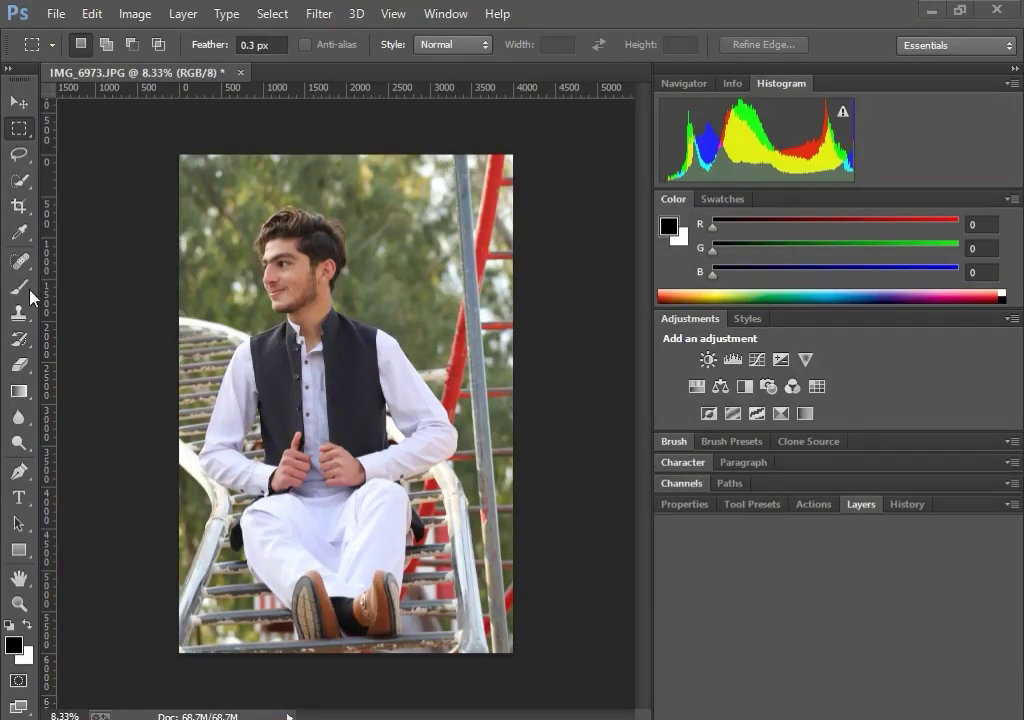
- Select the Mixer Brush and give it a 114 px tip with 0% hardness
click(862, 505)
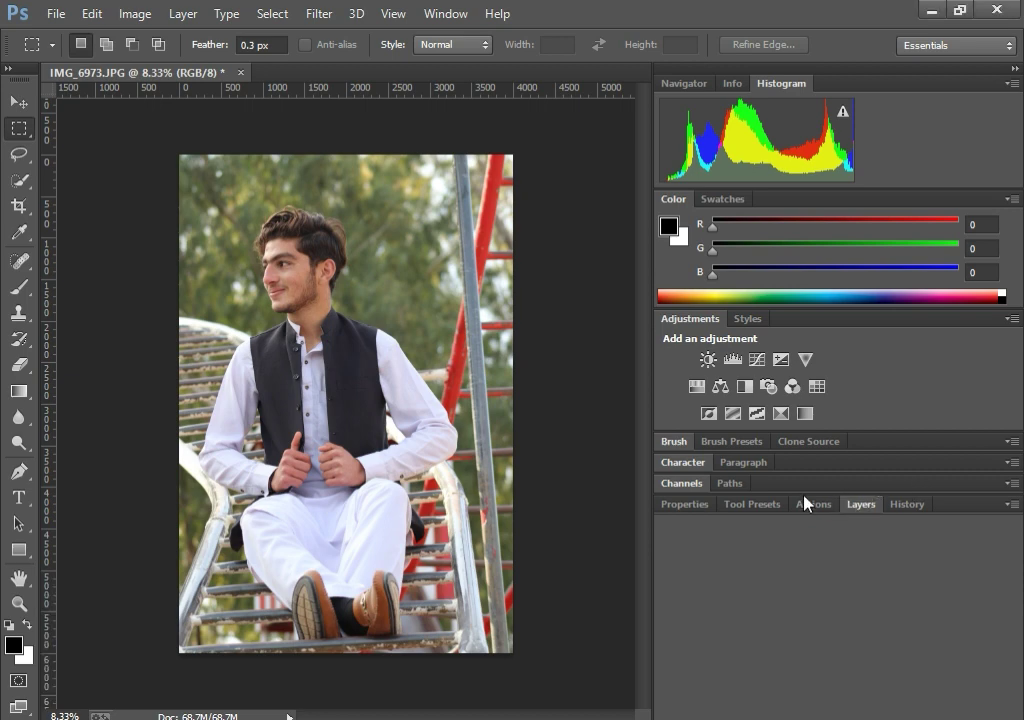
click(18, 286)
click(88, 343)
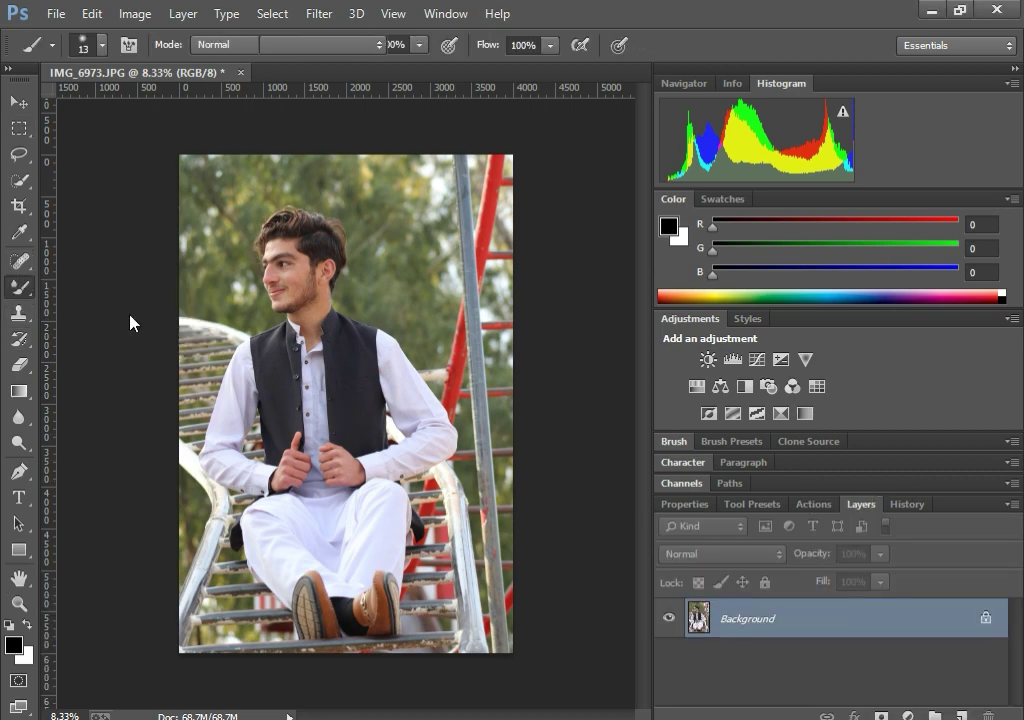
right_click(252, 280)
click(385, 324)
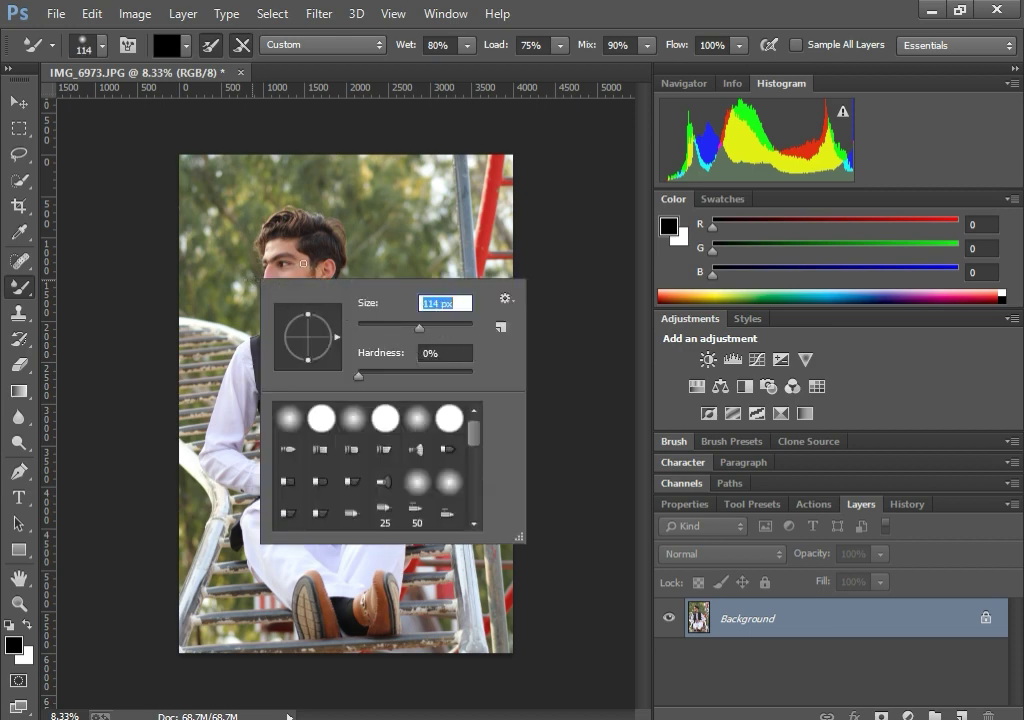
key(Return)
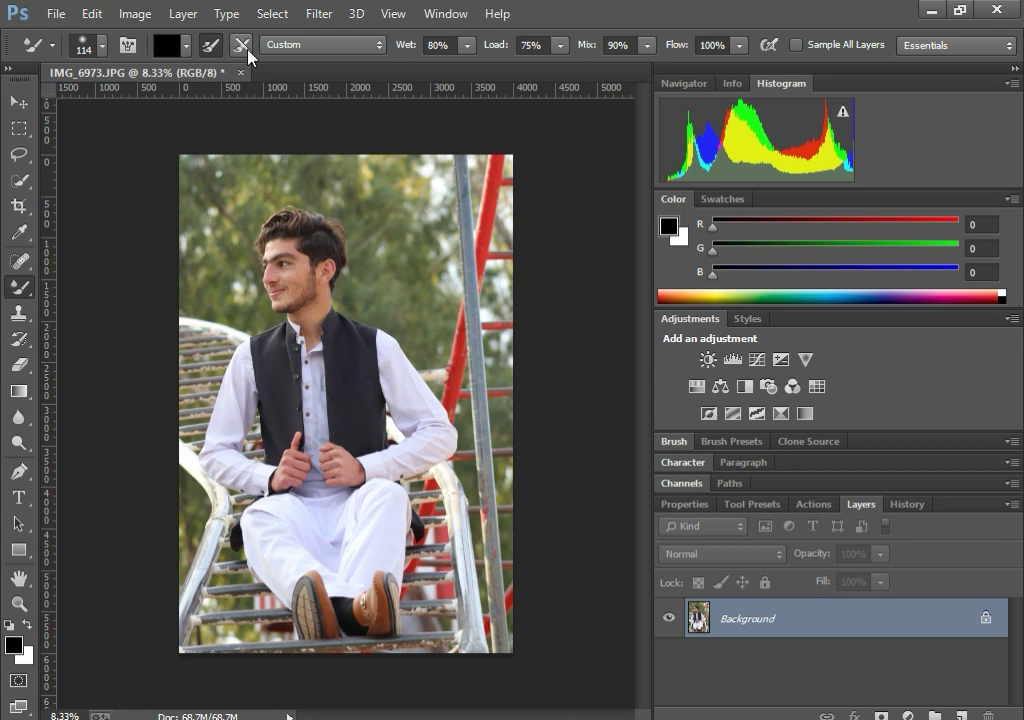
- Turn off brush loading after each stroke; set Wet 23%, Load 26%, Mix 58%, Flow 93%
click(210, 46)
click(455, 45)
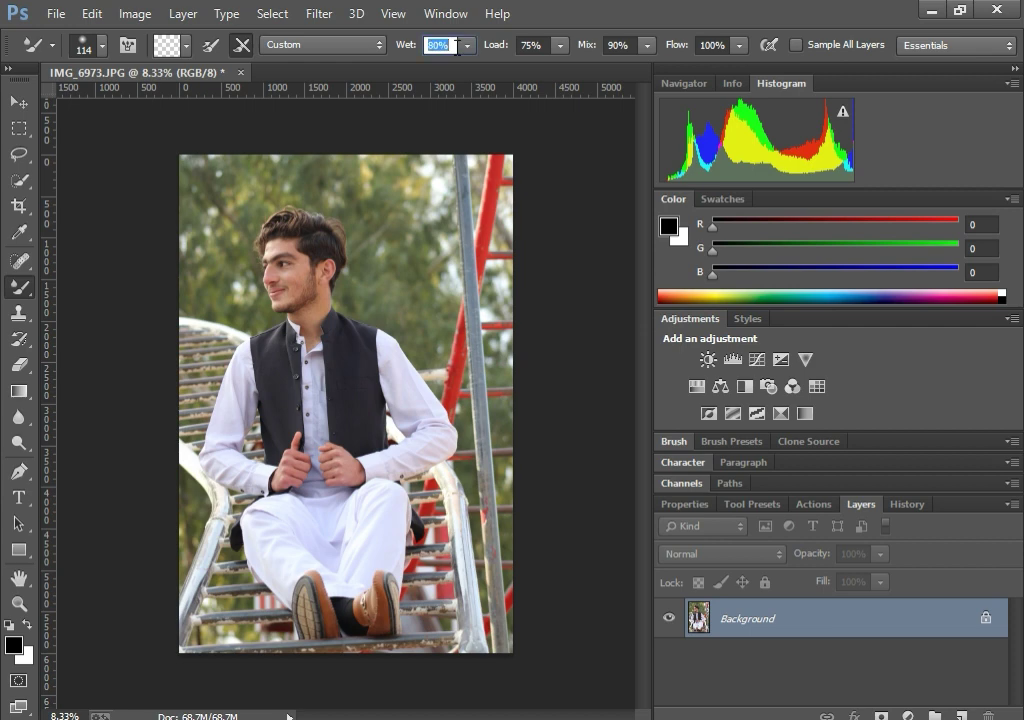
key(BackSpace)
text(23)
click(546, 45)
text(26)
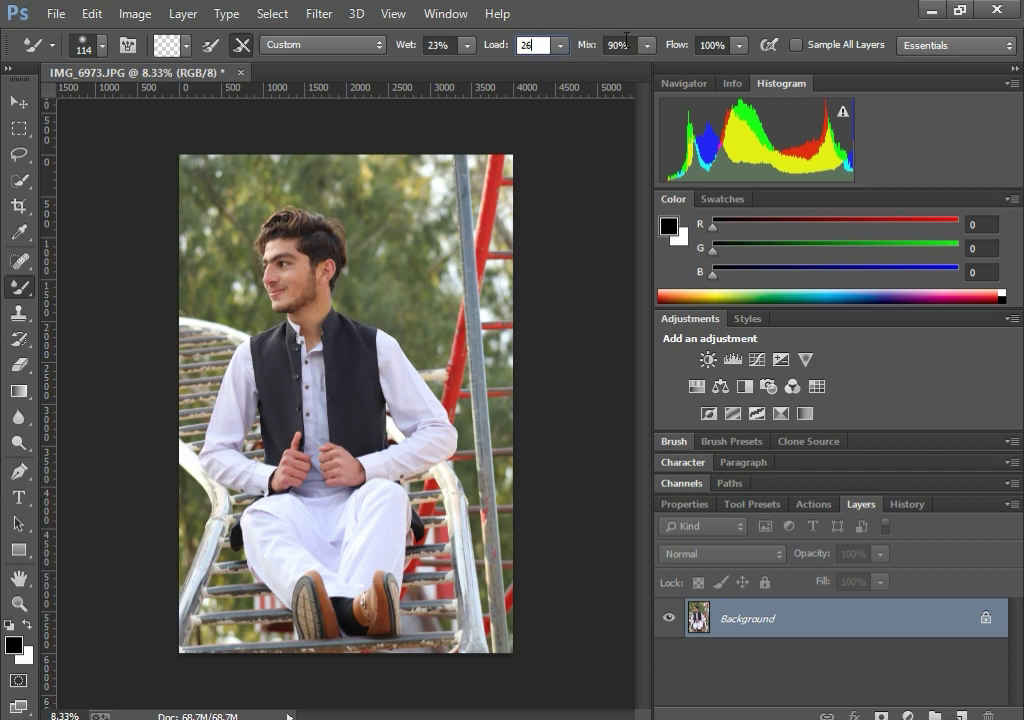
click(625, 45)
text(58)
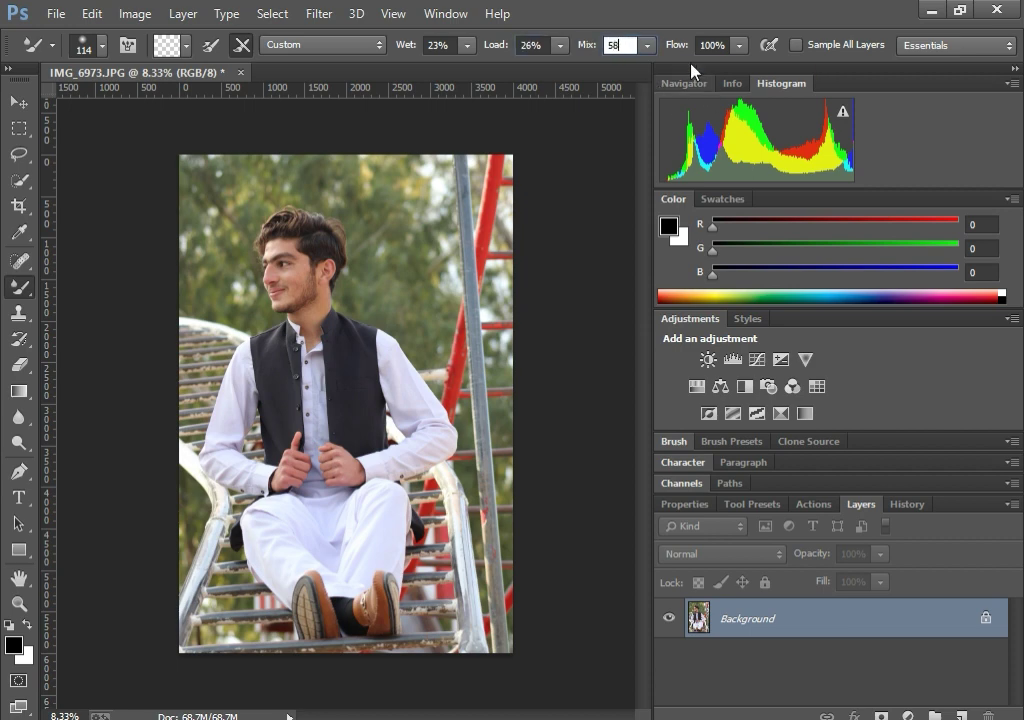
click(725, 44)
key(BackSpace)
text(93)
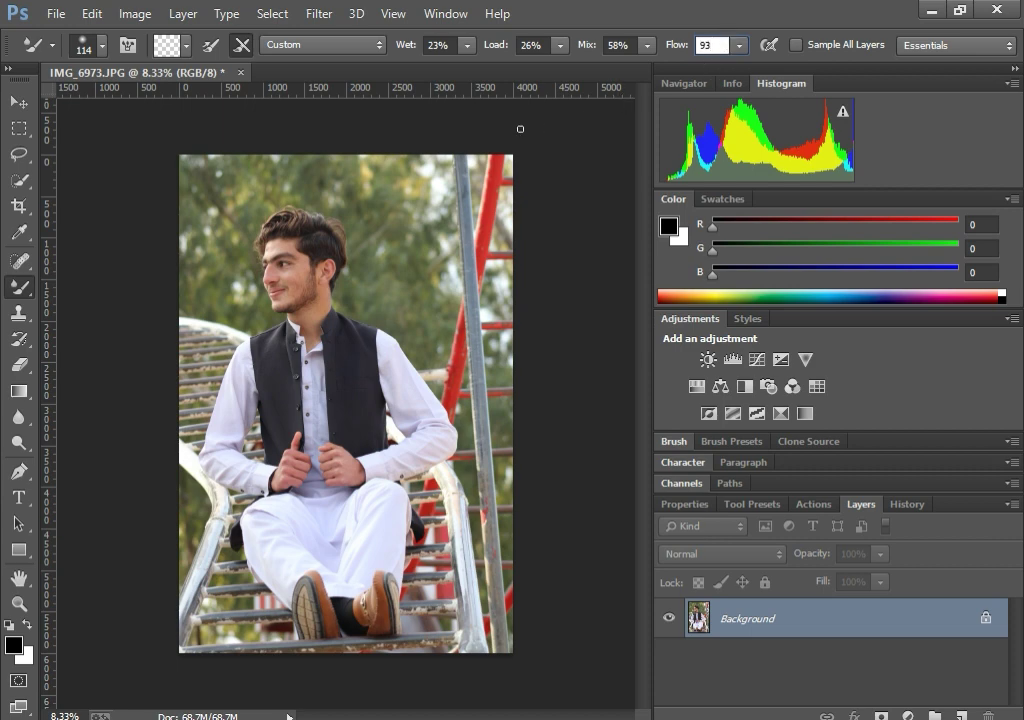
click(297, 44)
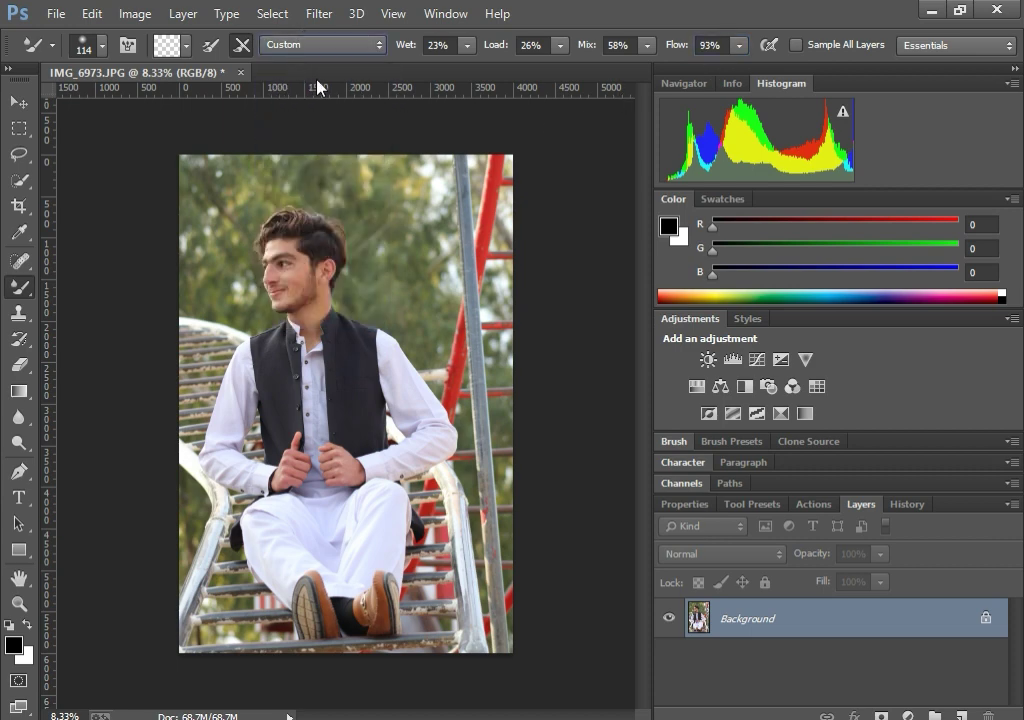
- Apply a 1.1 px High Pass filter, undo it, and duplicate the photo to Layer 1
click(336, 13)
mouse_move(440, 546)
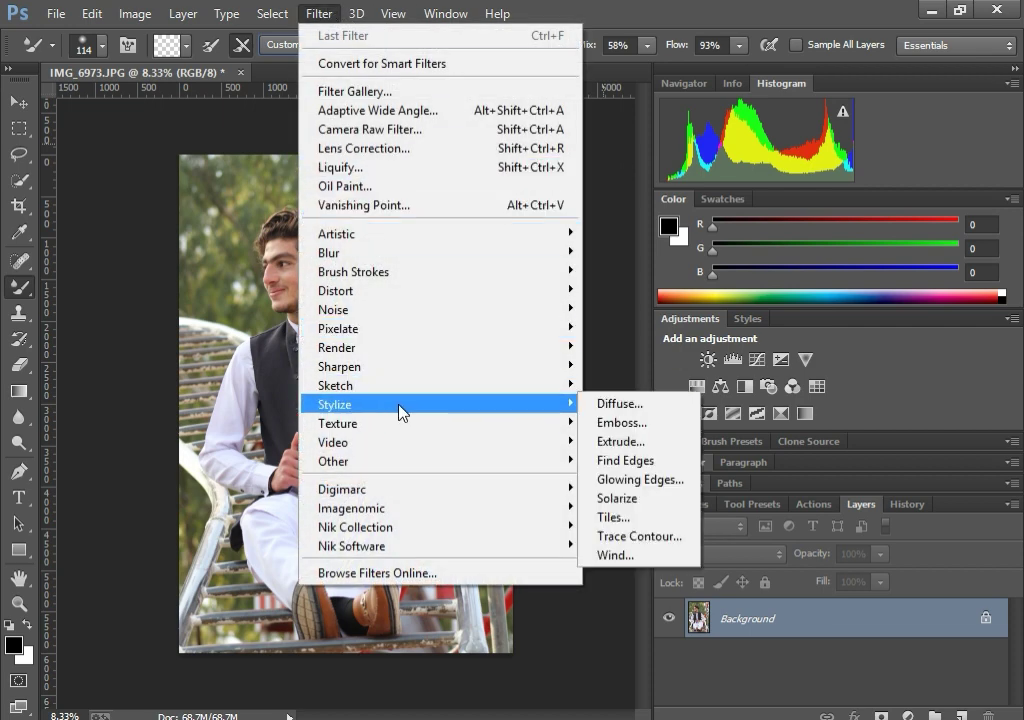
mouse_move(333, 461)
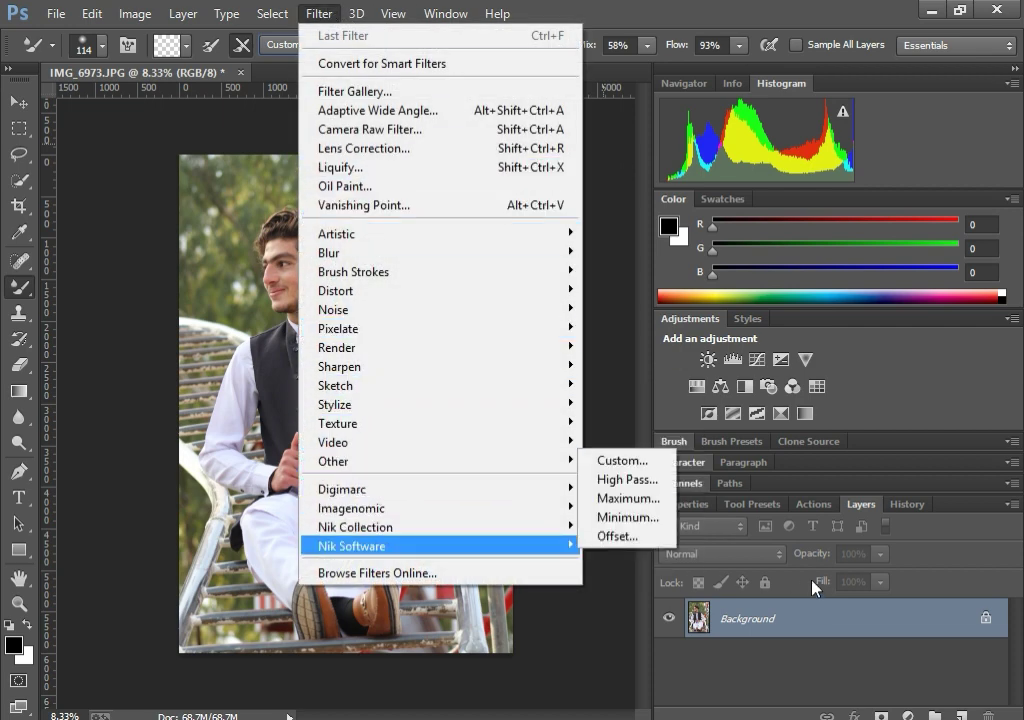
click(597, 480)
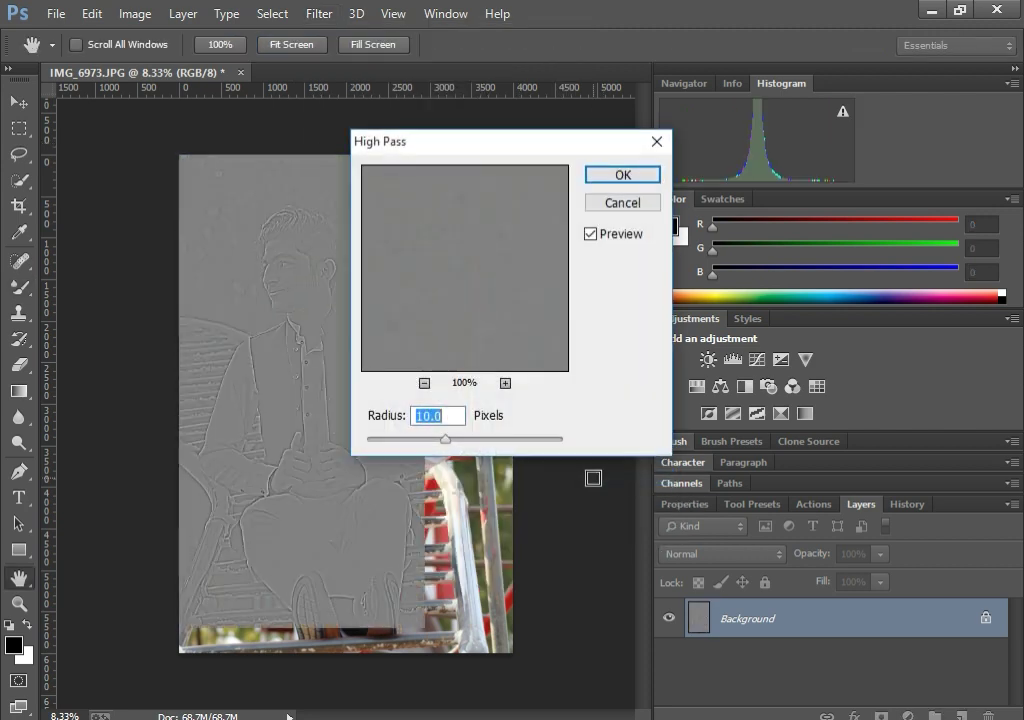
drag(430, 443, 377, 440)
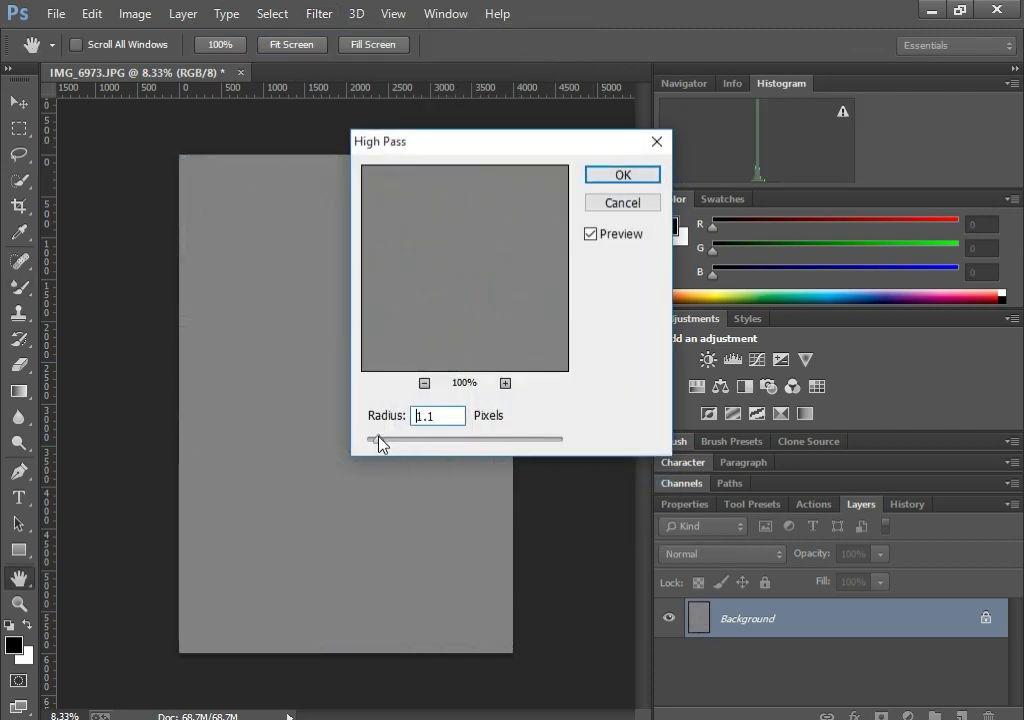
click(614, 177)
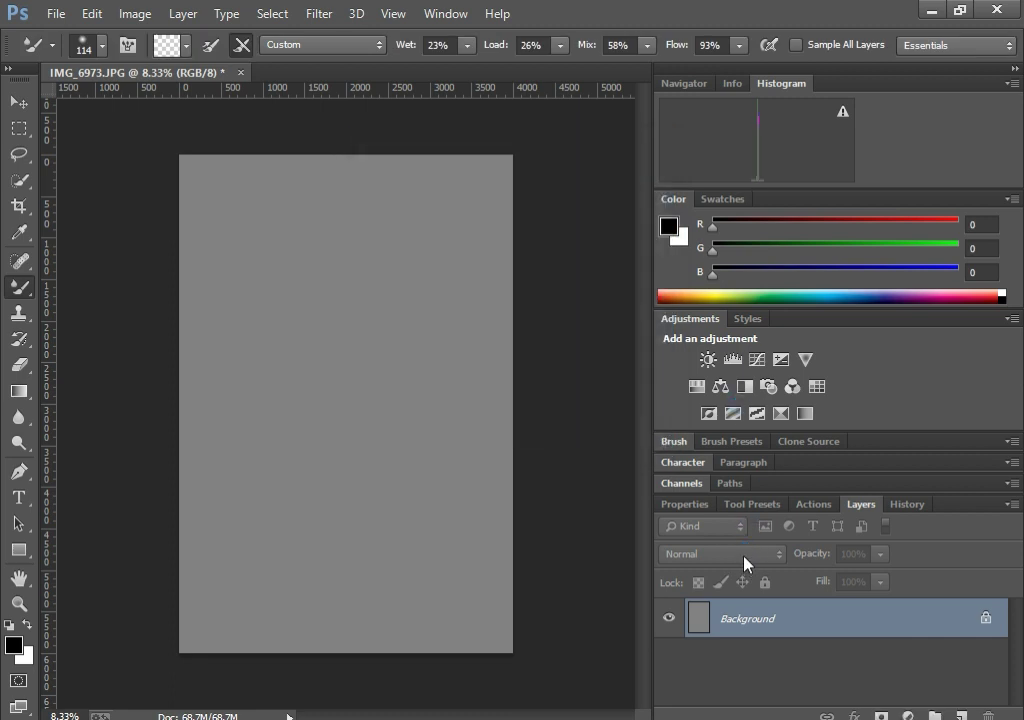
key(ctrl+z)
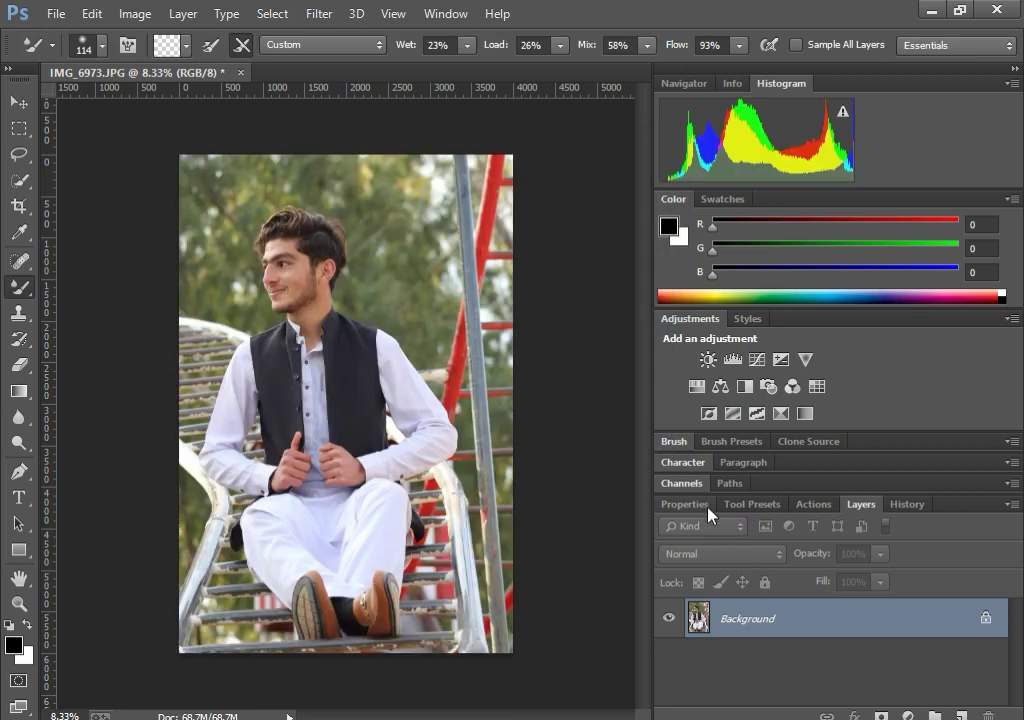
key(ctrl+j)
- Run a 1.1 px High Pass filter on Layer 1
click(335, 14)
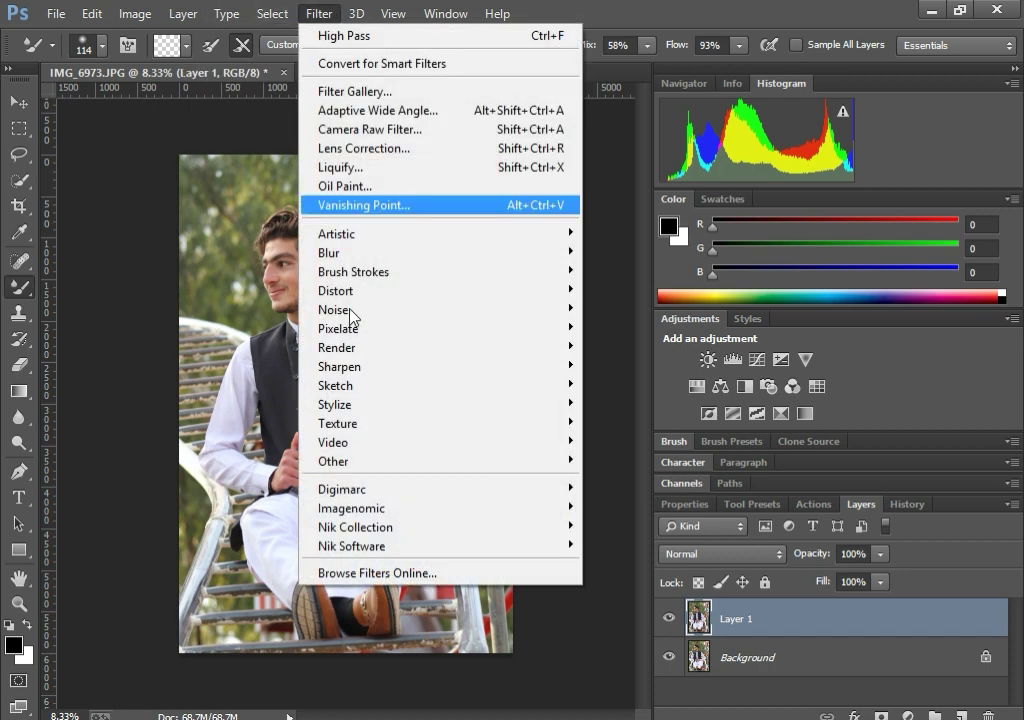
mouse_move(440, 461)
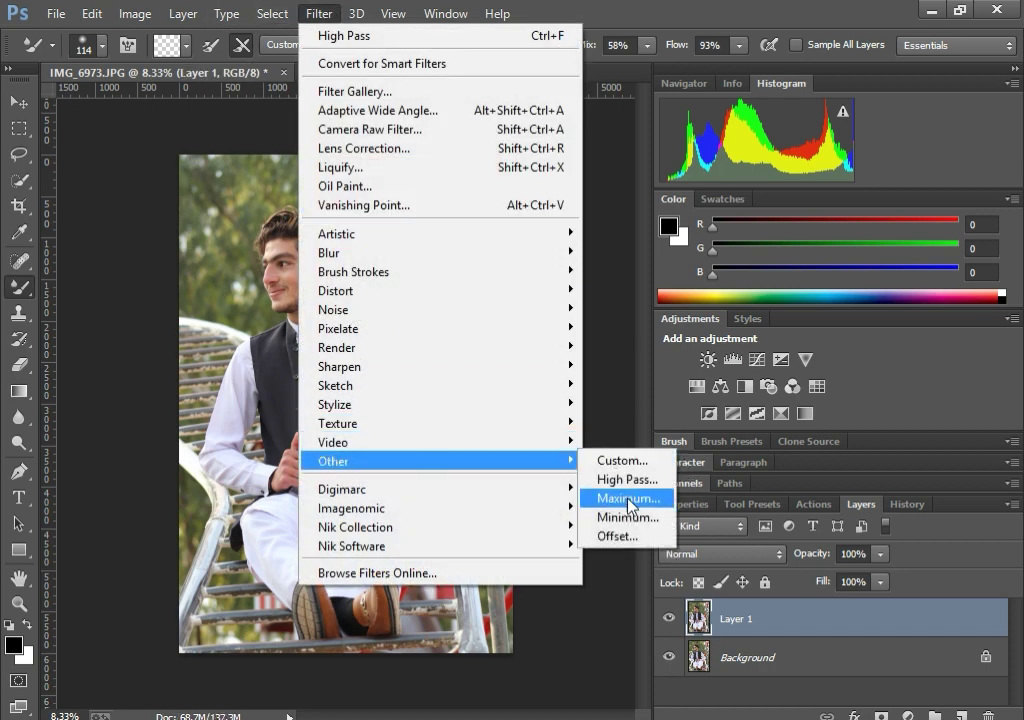
click(626, 480)
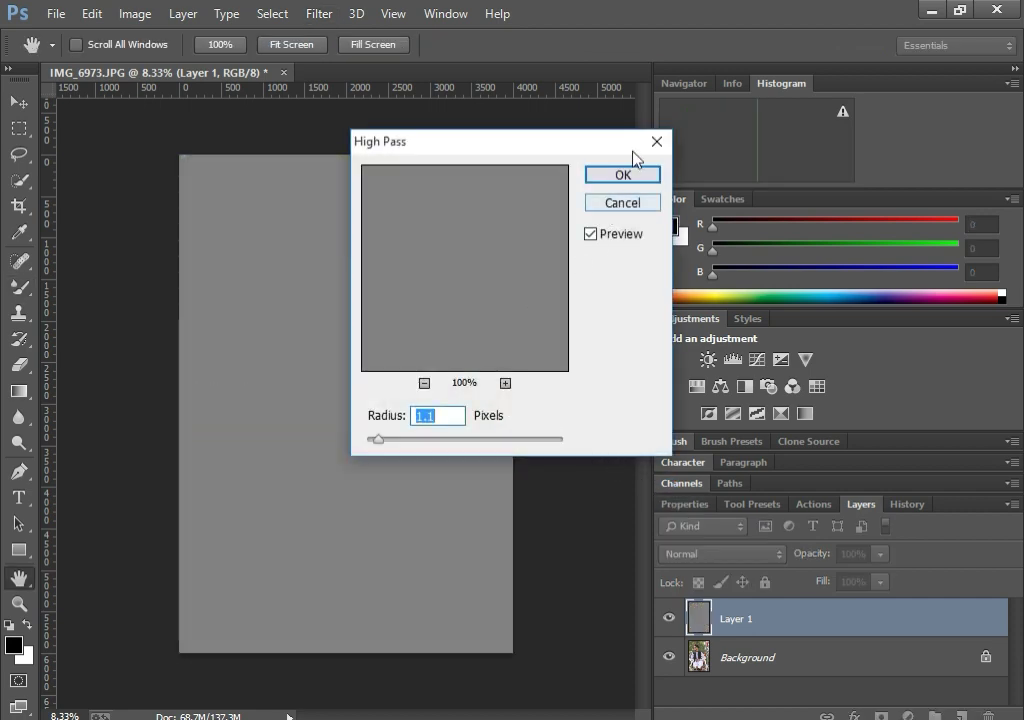
click(620, 174)
key(b)
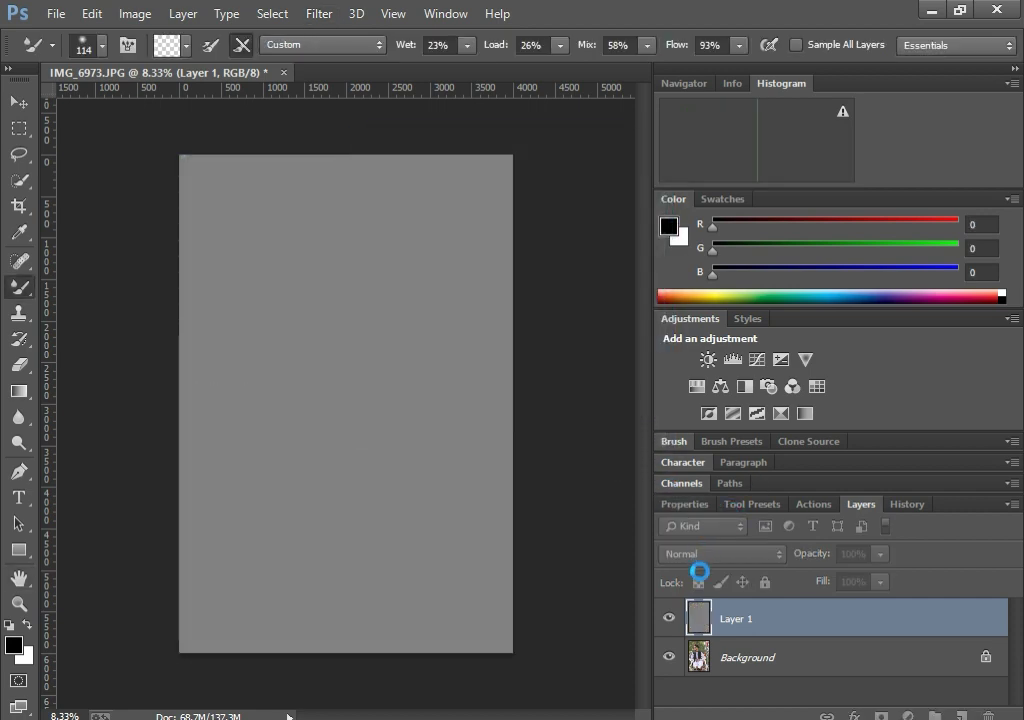
- Set Layer 1 to Linear Light blending and flatten the image into the Background
click(720, 553)
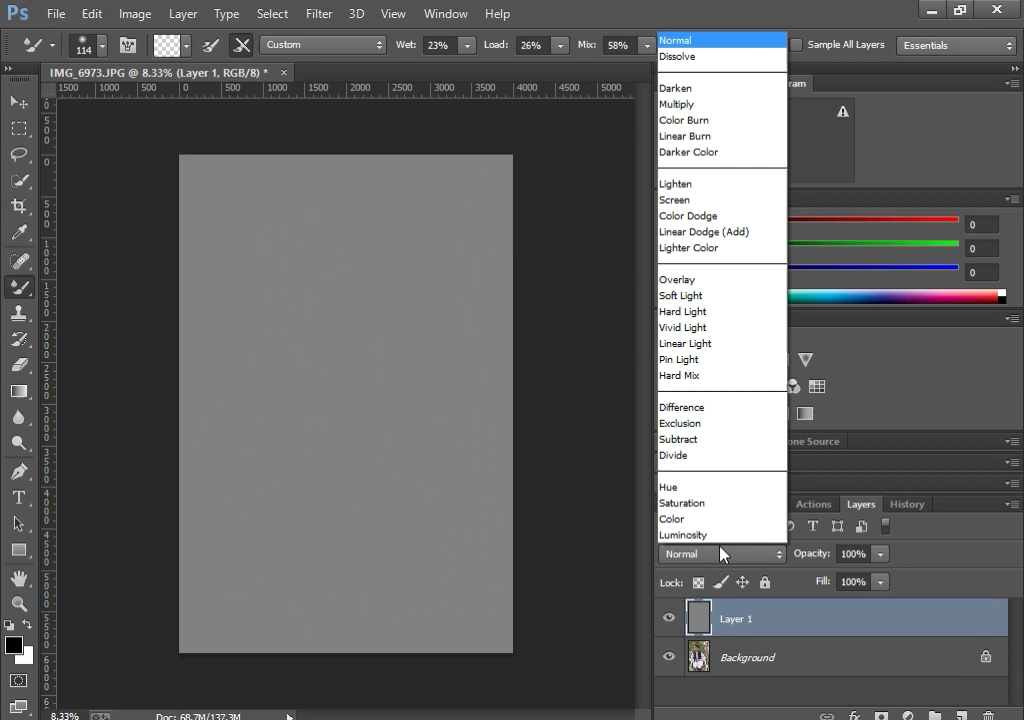
click(690, 346)
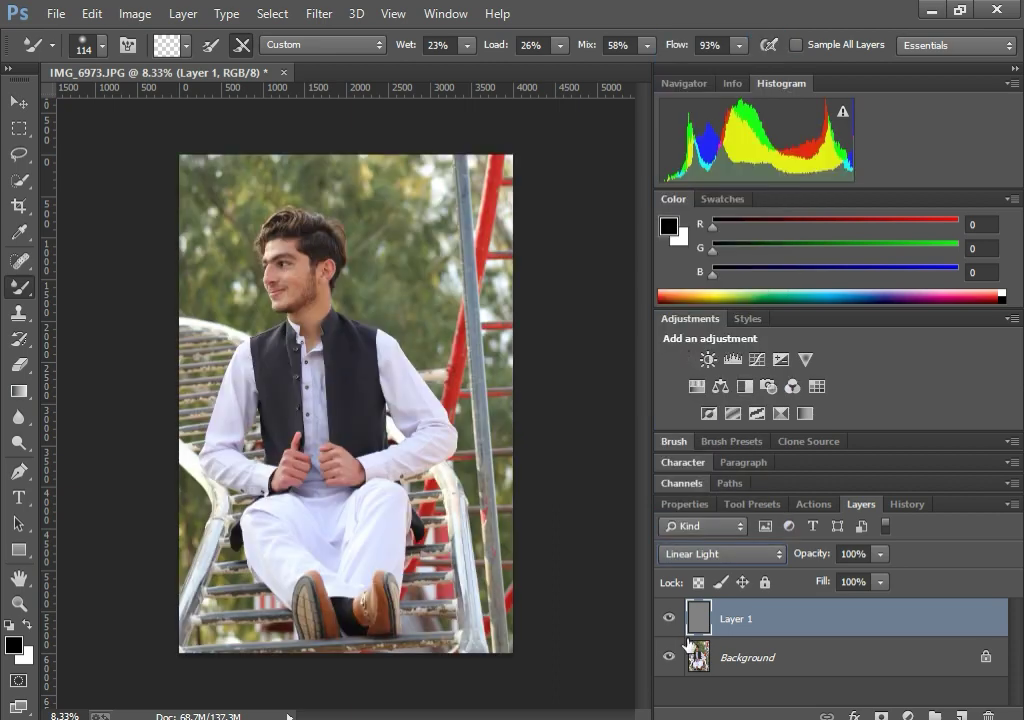
right_click(729, 612)
click(266, 555)
- Apply a Camera Raw Filter with Shadows +38, Whites +23, Blacks +13, Vibrance 0
click(272, 13)
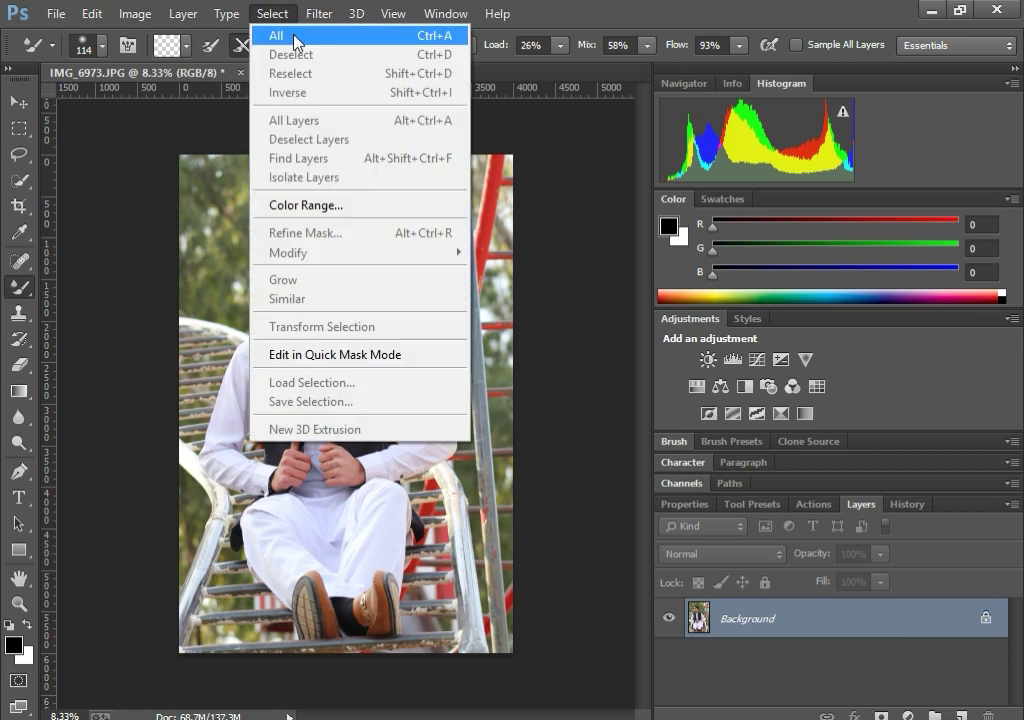
click(414, 130)
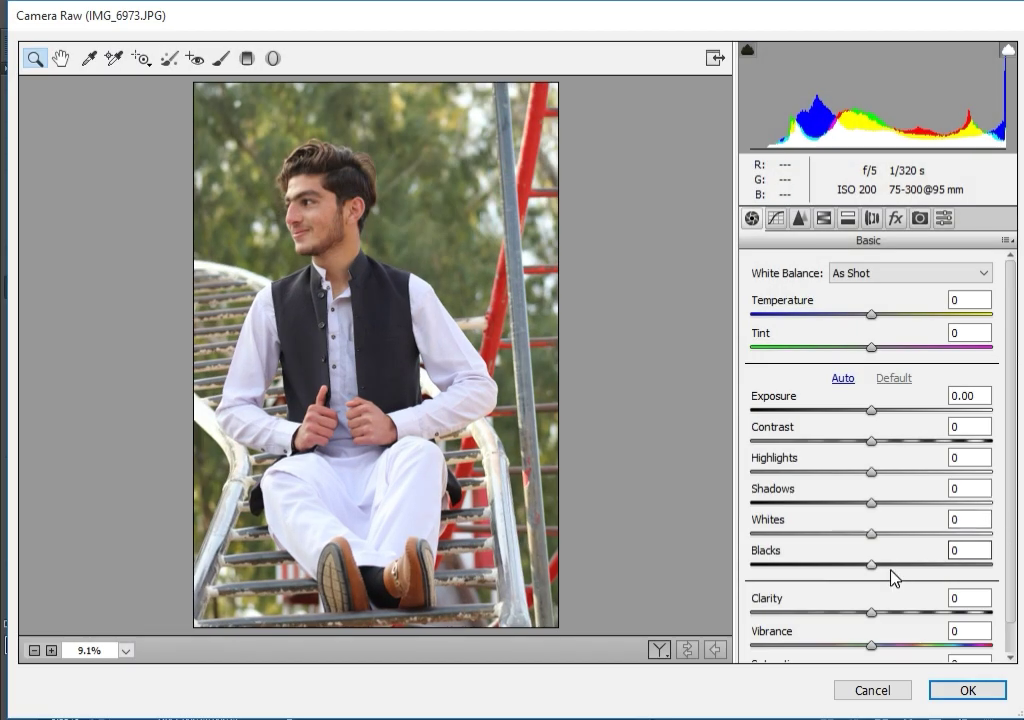
mouse_move(891, 566)
mouse_down()
mouse_move(728, 590)
mouse_move(897, 580)
mouse_move(887, 566)
mouse_move(899, 533)
mouse_up()
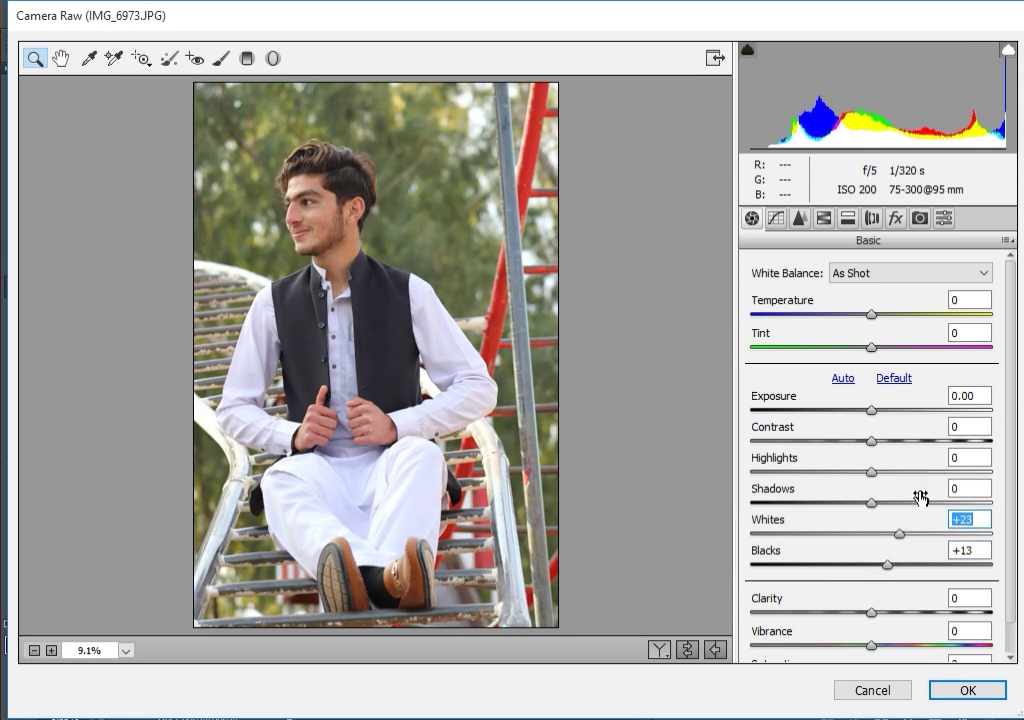
click(919, 500)
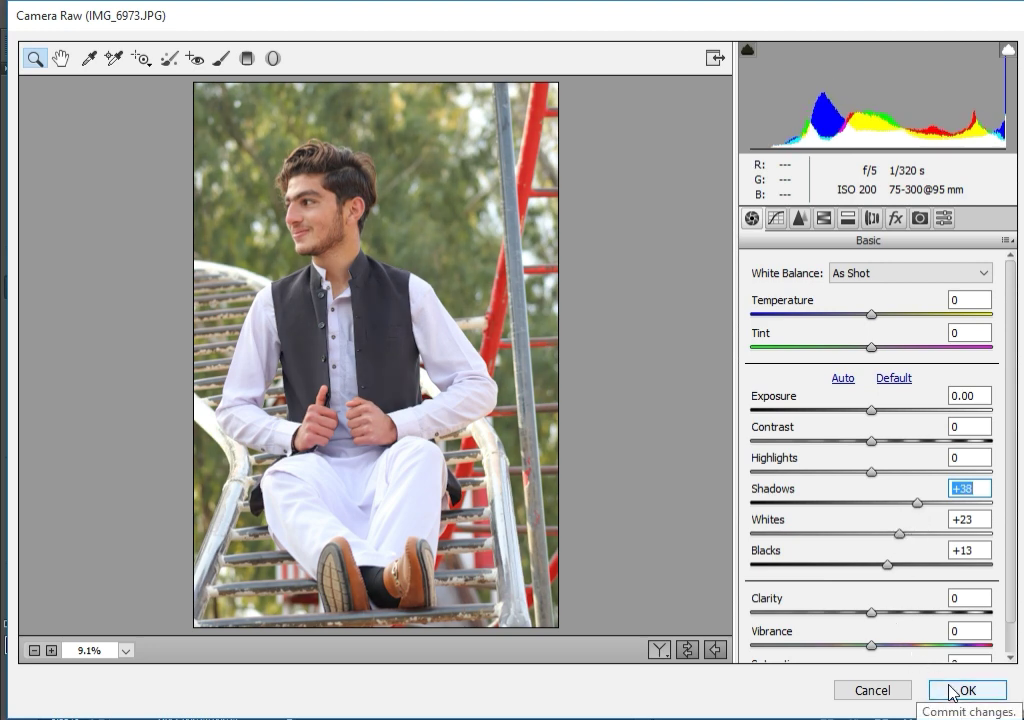
click(929, 645)
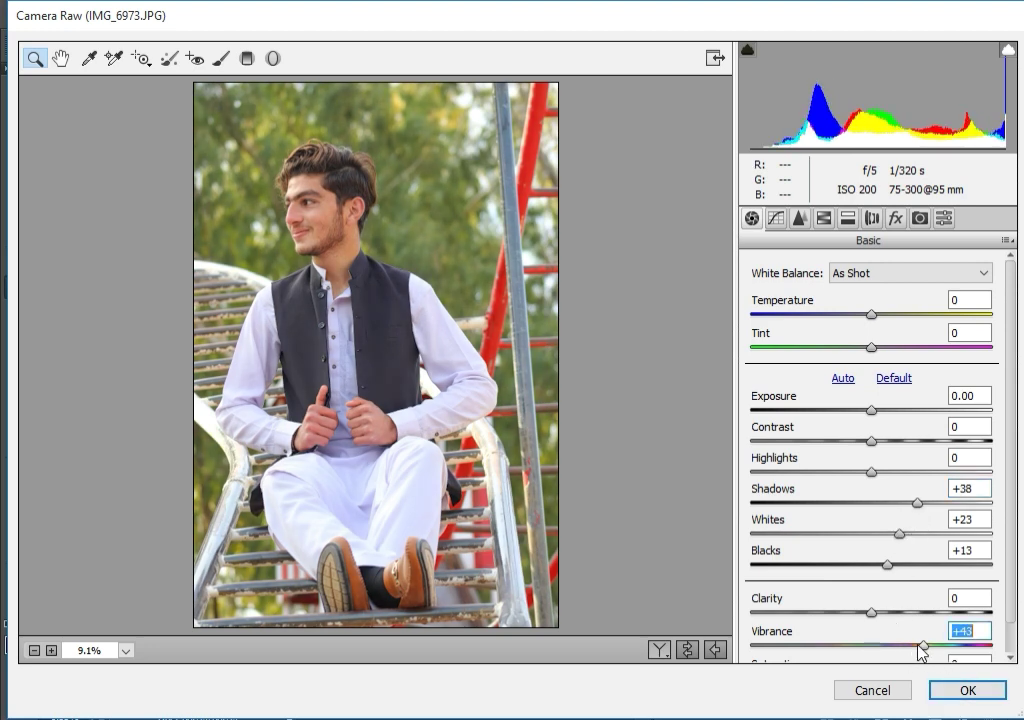
drag(921, 648, 873, 652)
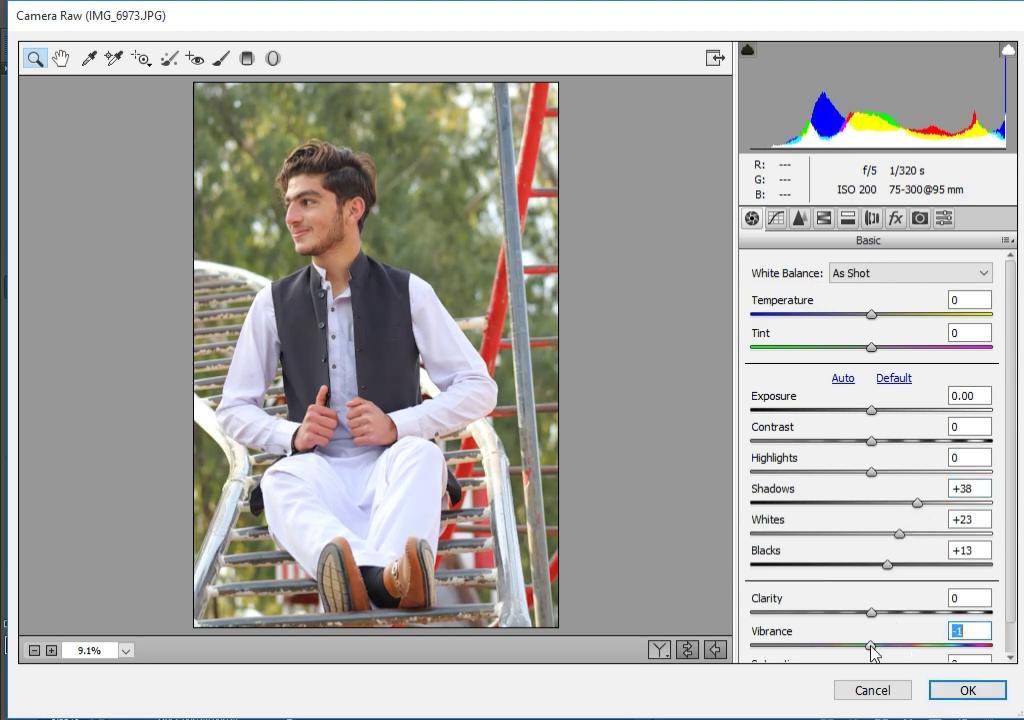
click(951, 693)
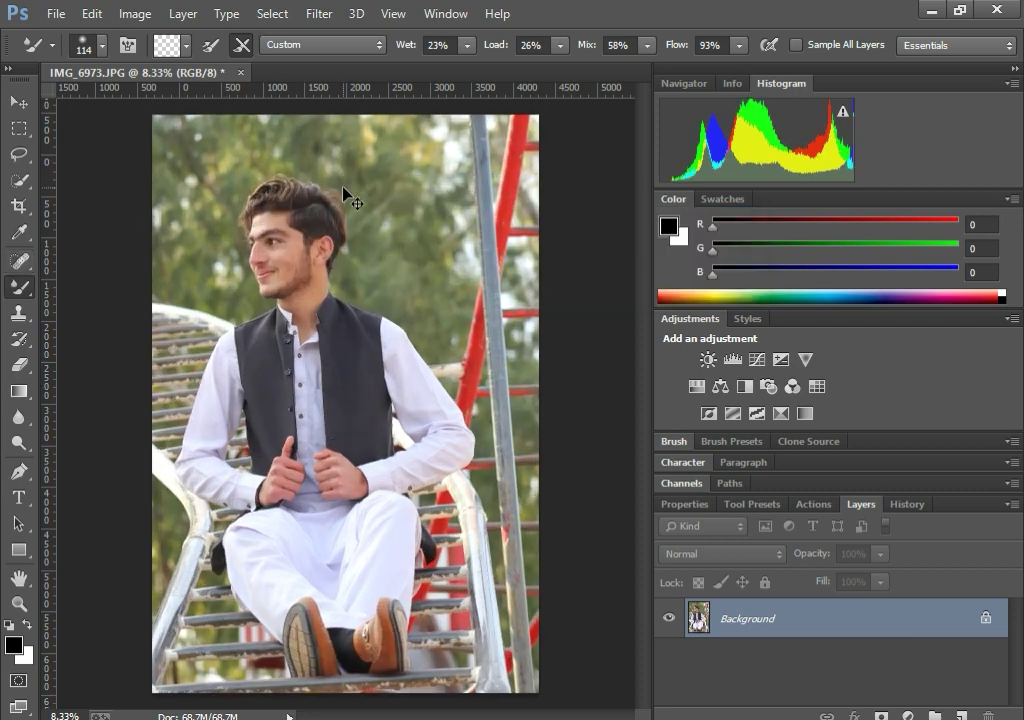
- Zoom to 50% on the face and smooth the forehead skin with the Mixer Brush
key(ctrl+plus)
key(ctrl+plus)
key(ctrl+plus)
scroll(340, 205, up, 1)
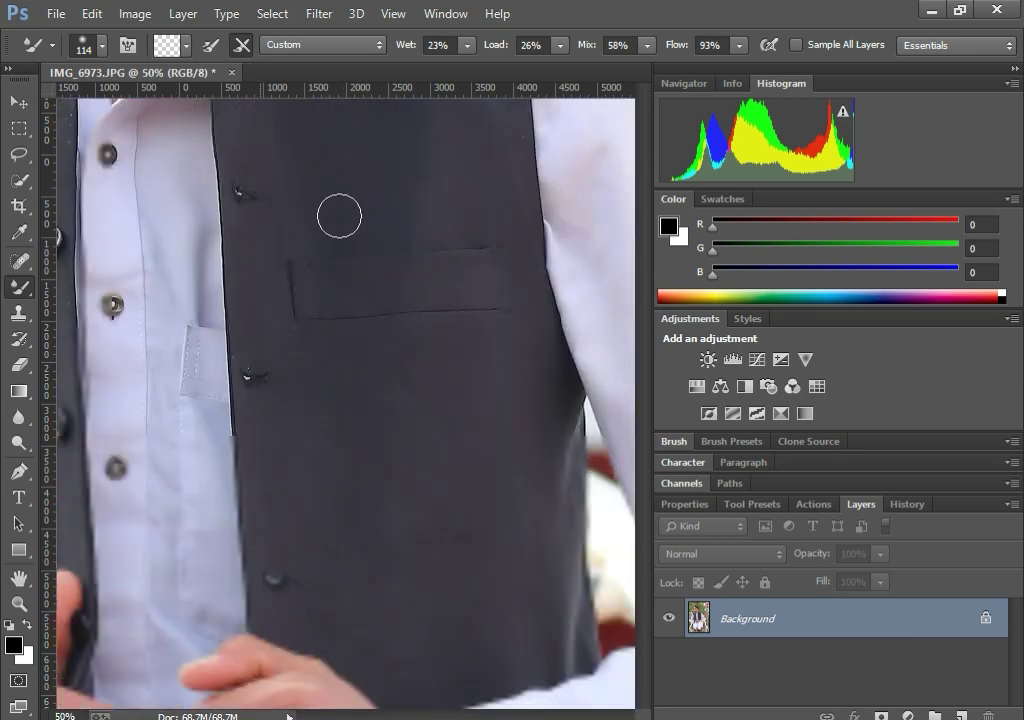
scroll(357, 213, up, 2)
scroll(361, 210, up, 3)
scroll(361, 210, up, 3)
scroll(361, 210, up, 3)
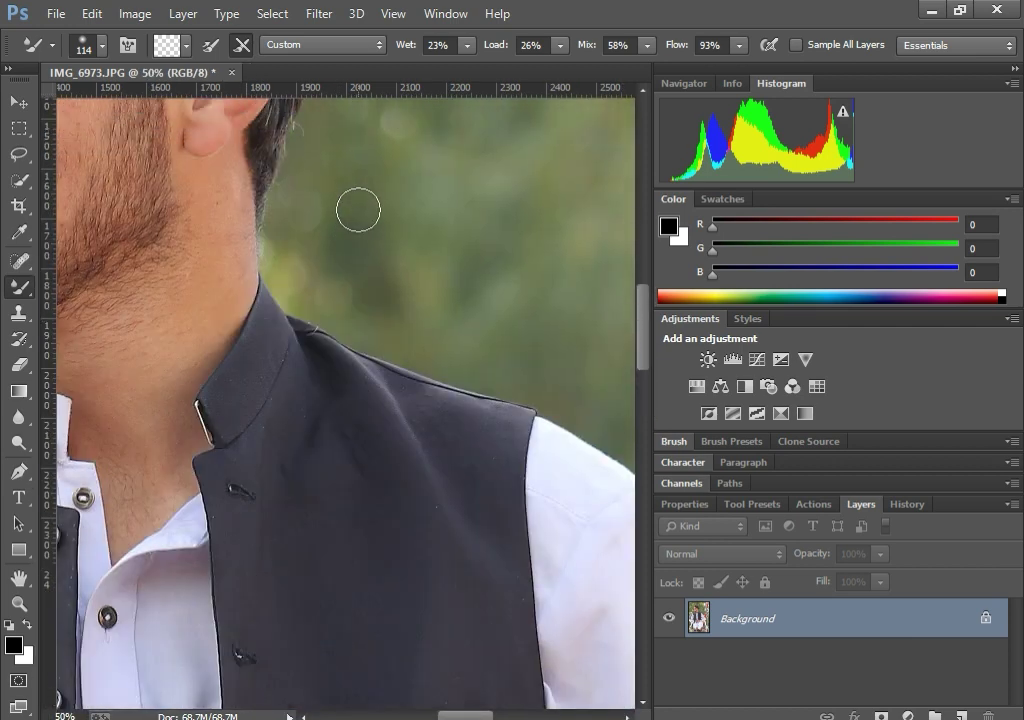
scroll(358, 210, up, 3)
scroll(358, 208, up, 2)
scroll(330, 203, up, 1)
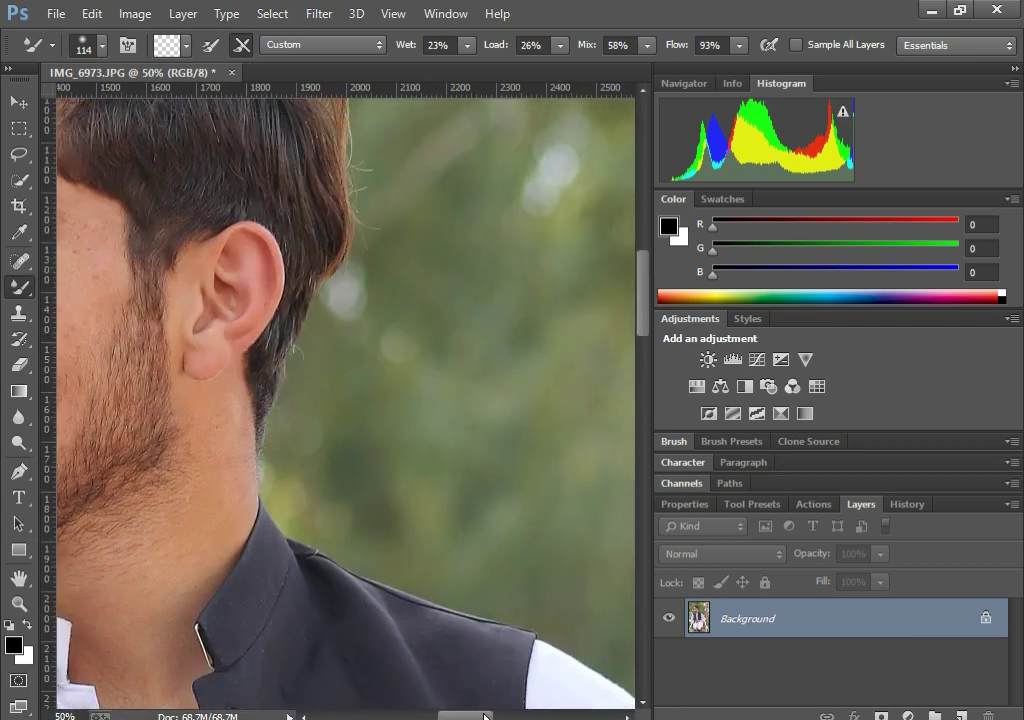
scroll(391, 584, left, 3)
scroll(391, 584, left, 3)
scroll(391, 584, up, 2)
scroll(391, 584, up, 1)
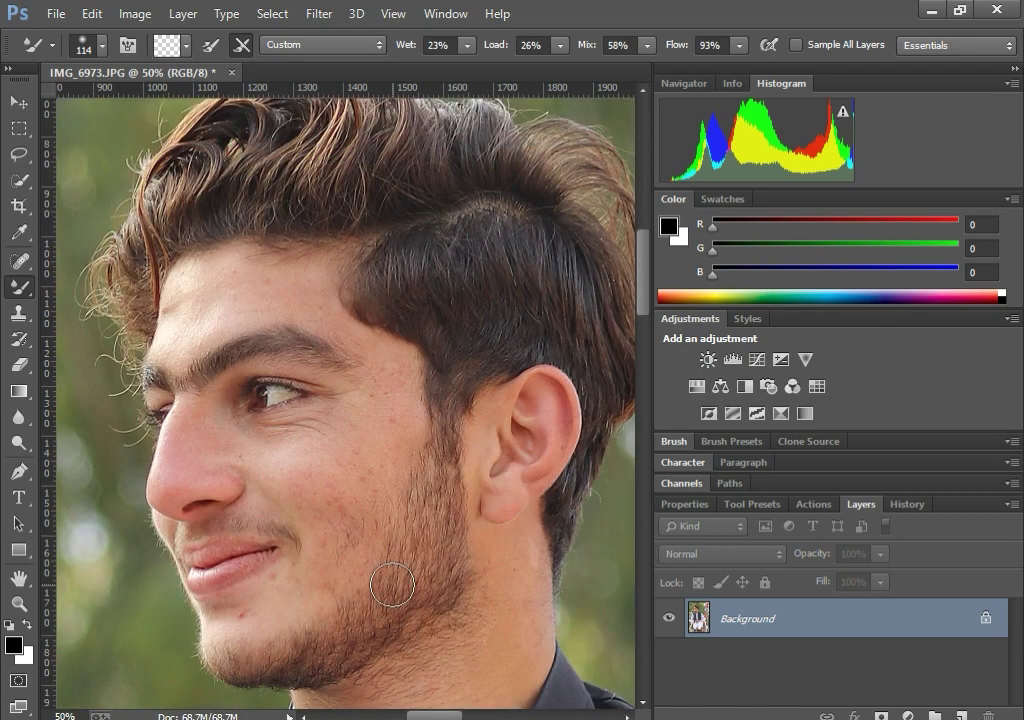
key(bracketleft)
key(bracketleft)
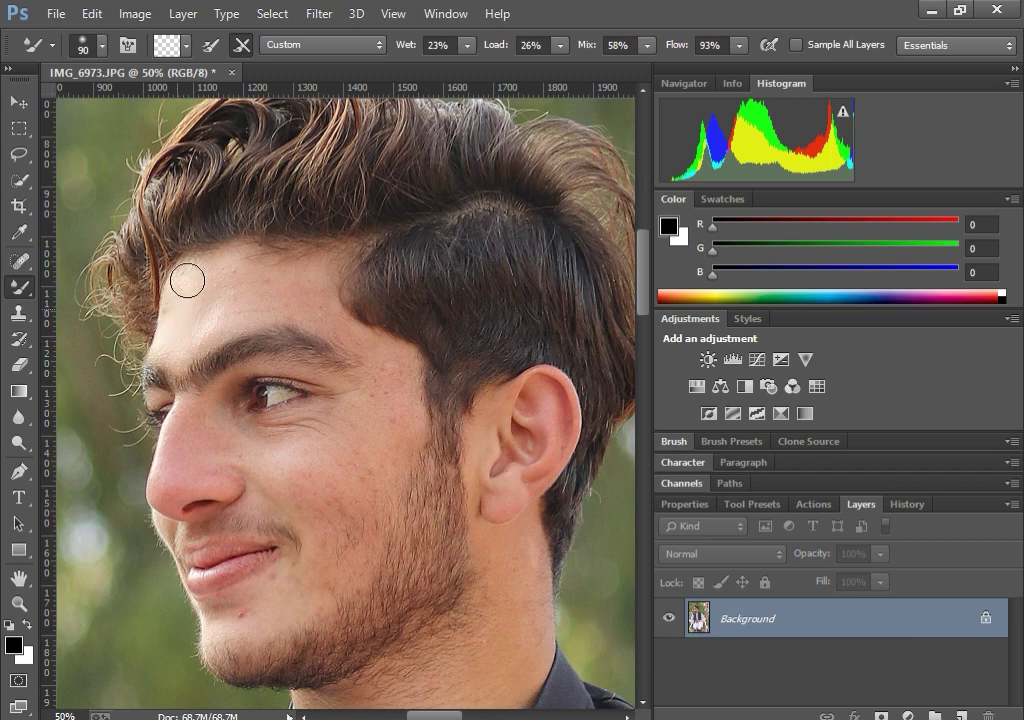
key(bracketright)
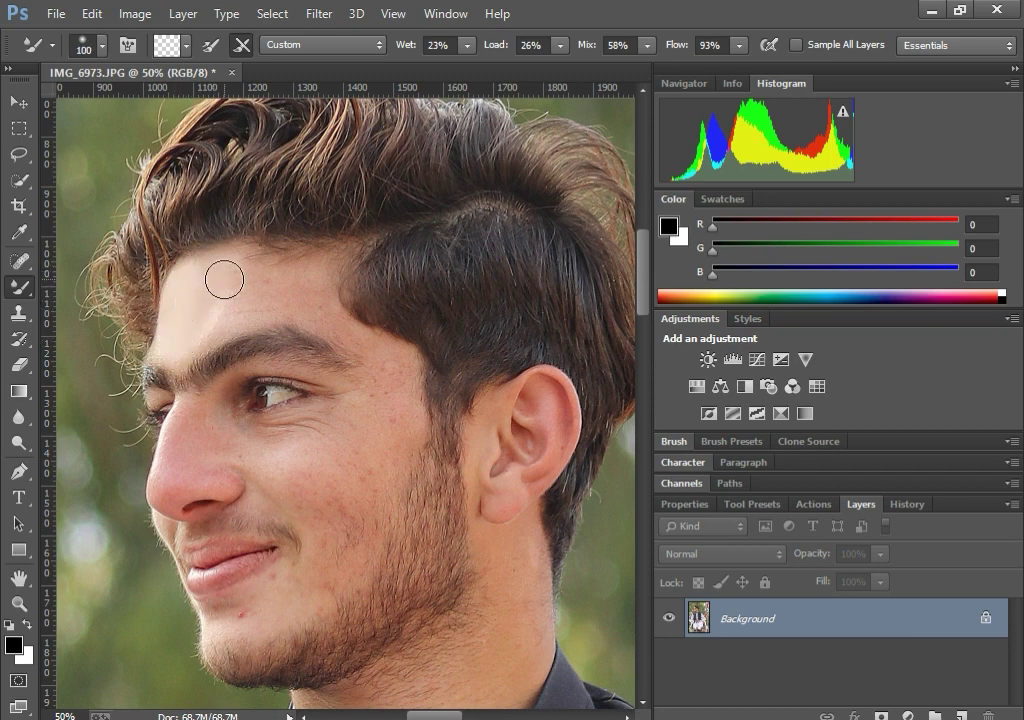
key(bracketleft)
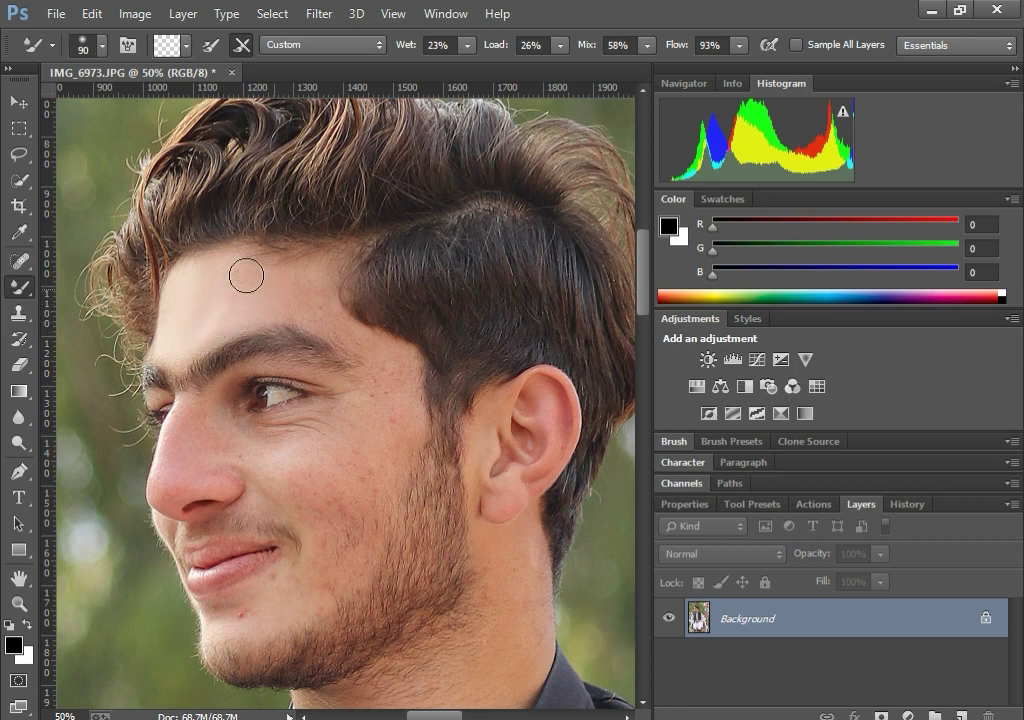
key(bracketright)
key(bracketright)
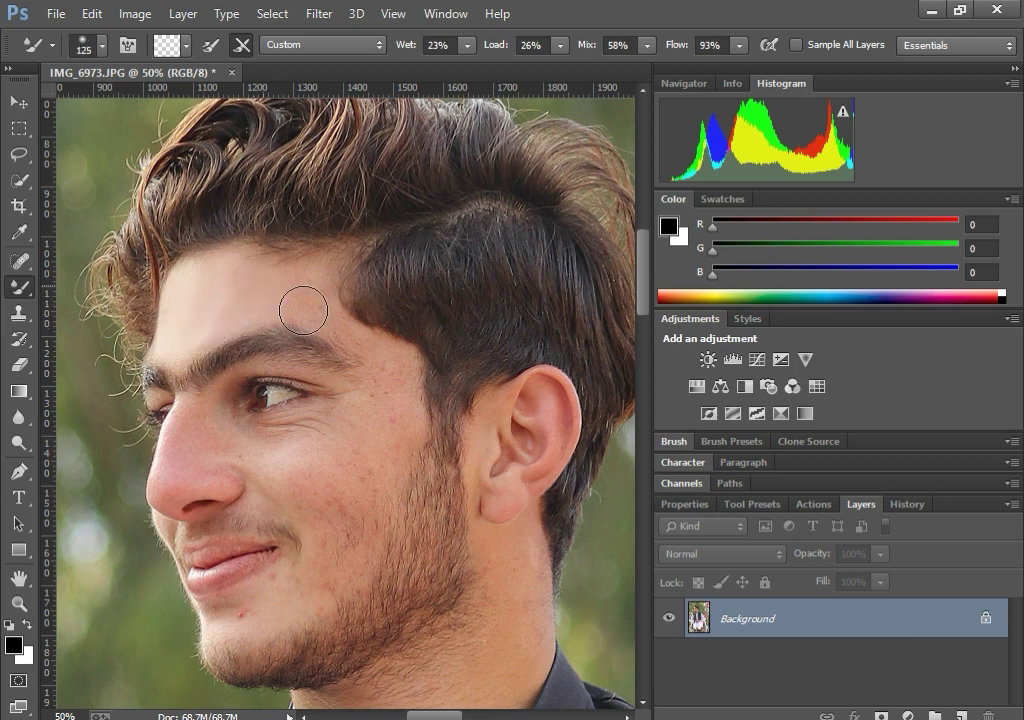
key(bracketleft)
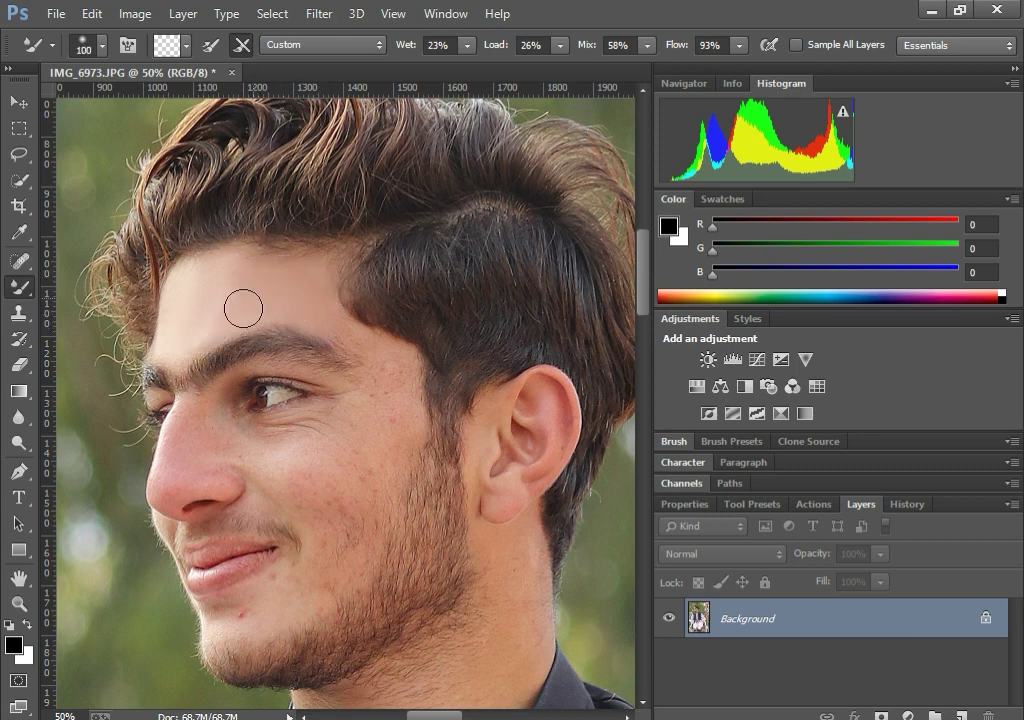
key(bracketleft)
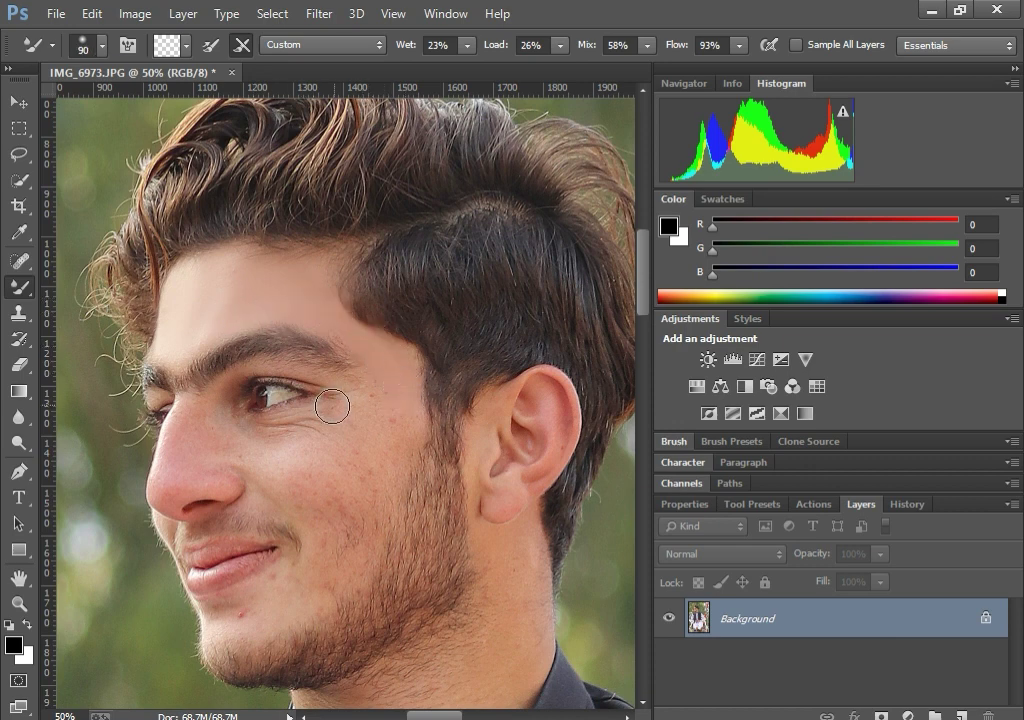
- Smooth the skin by the eyebrow and eye, along the nose and across the cheek
key(bracketleft)
key(bracketleft)
key(bracketleft)
key(bracketleft)
key(bracketright)
key(bracketright)
key(bracketright)
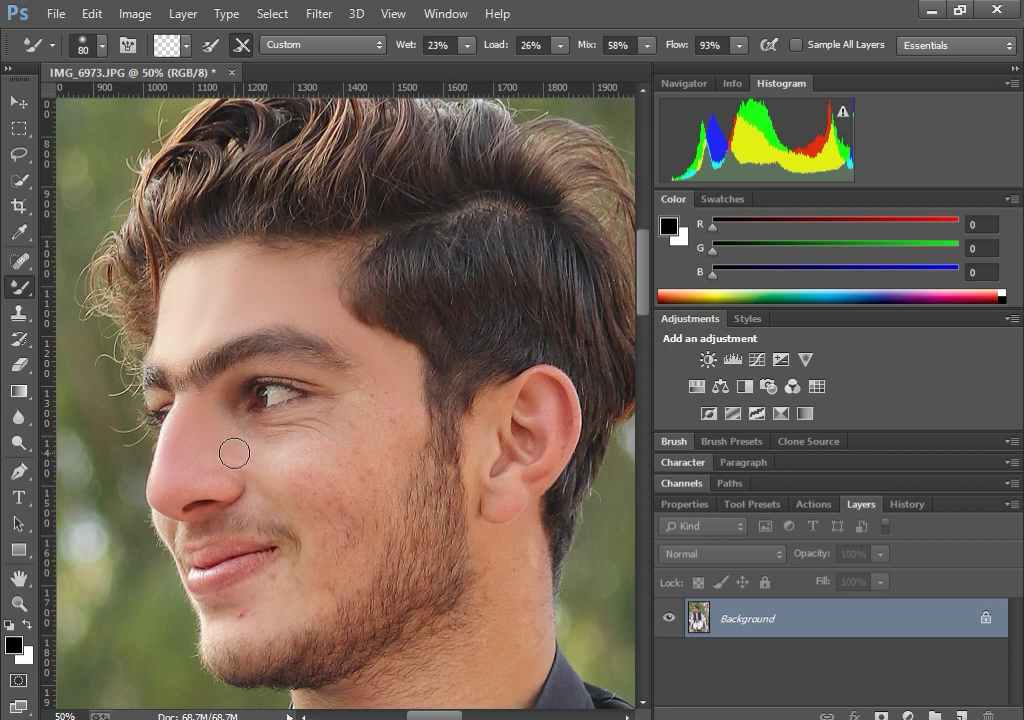
key(bracketleft)
key(bracketleft)
key(bracketright)
key(bracketright)
key(bracketleft)
key(bracketleft)
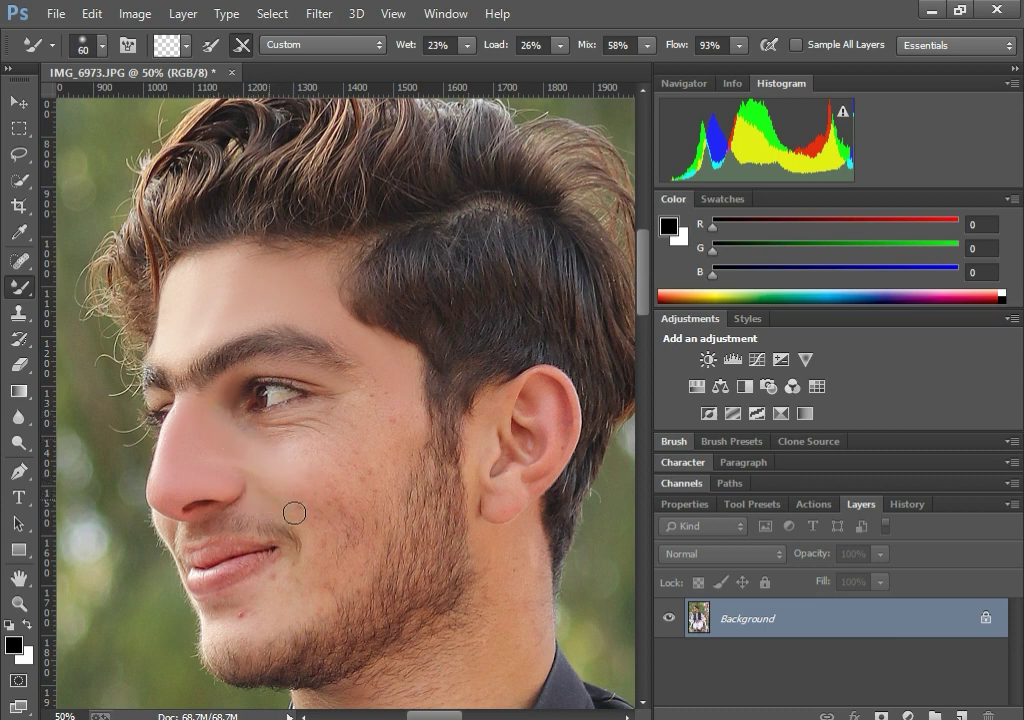
key(bracketright)
key(bracketright)
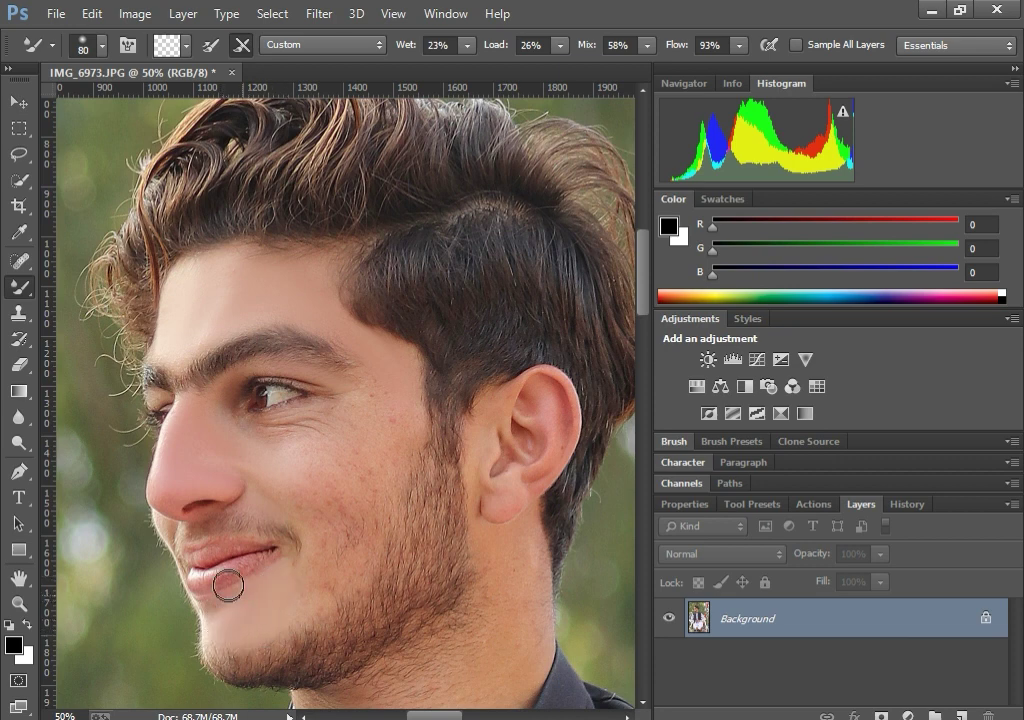
- Smooth the lips, chin, under-eye area and lower cheek with a smaller brush
key(bracketleft)
key(bracketleft)
key(bracketleft)
key(bracketleft)
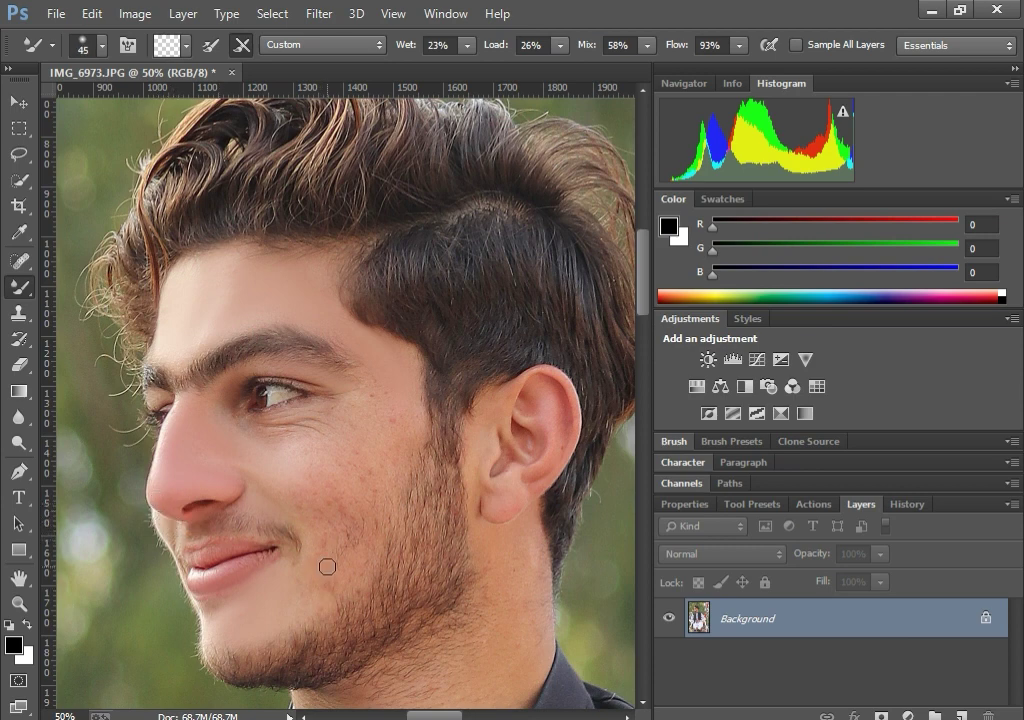
key(bracketright)
key(bracketright)
key(bracketright)
key(bracketleft)
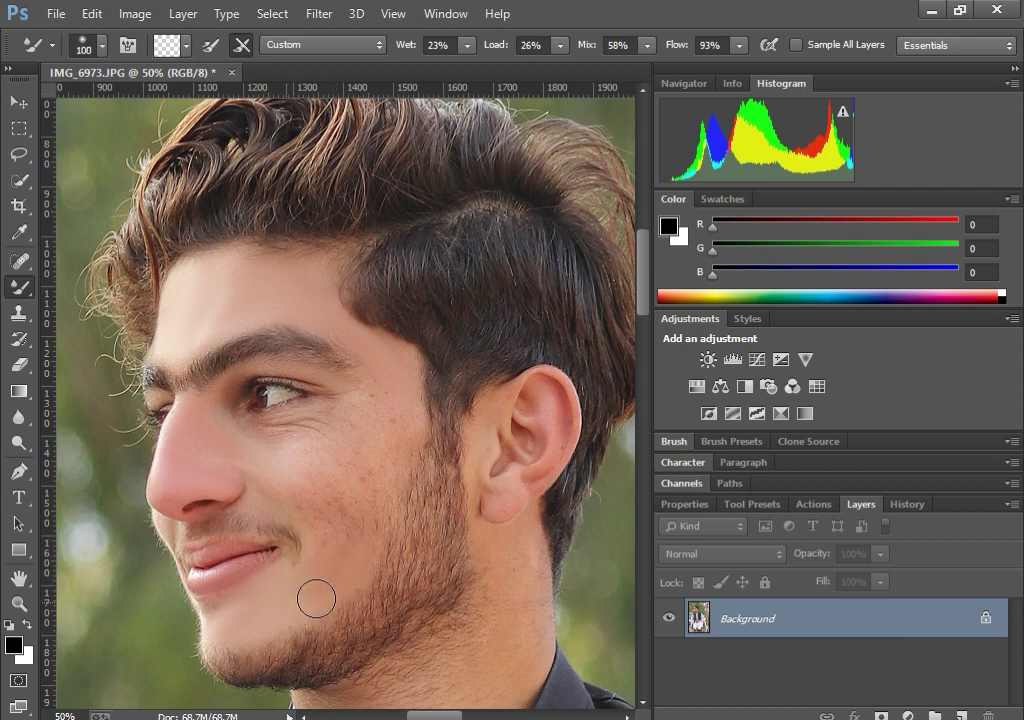
key(bracketleft)
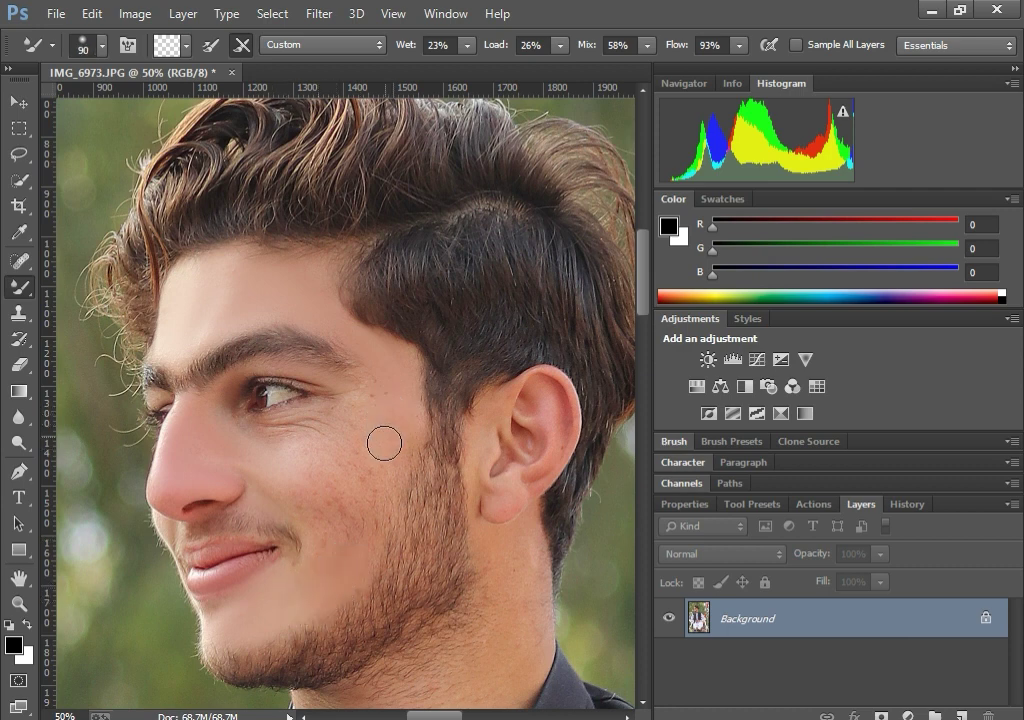
key(bracketleft)
key(bracketleft)
key(bracketleft)
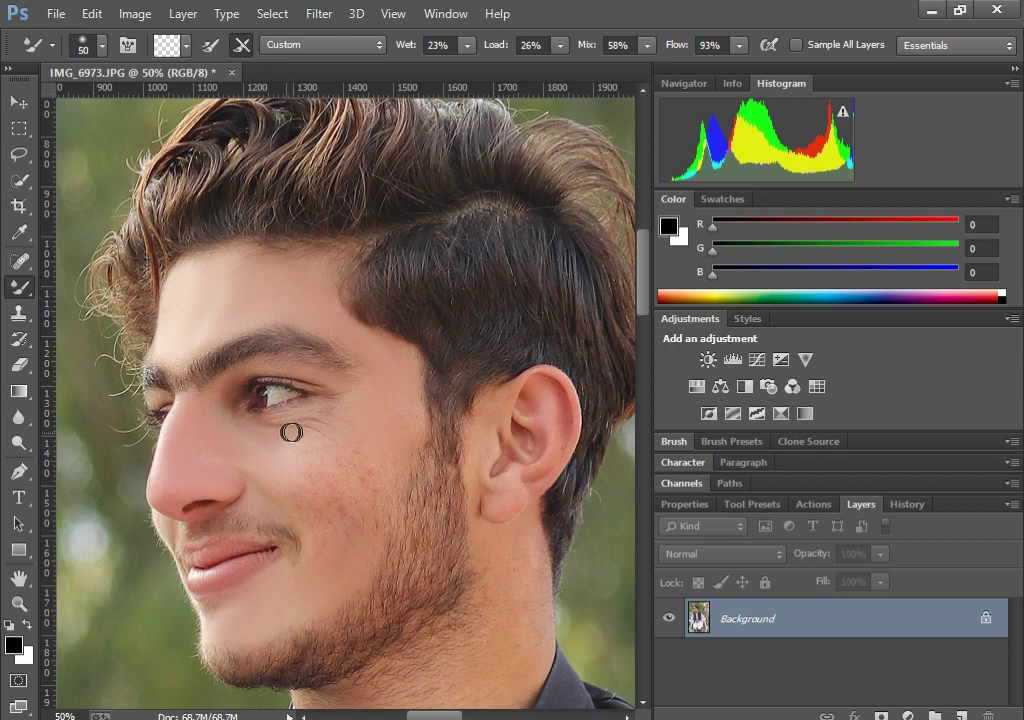
key(bracketright)
key(bracketright)
key(bracketright)
key(bracketright)
key(bracketright)
key(bracketright)
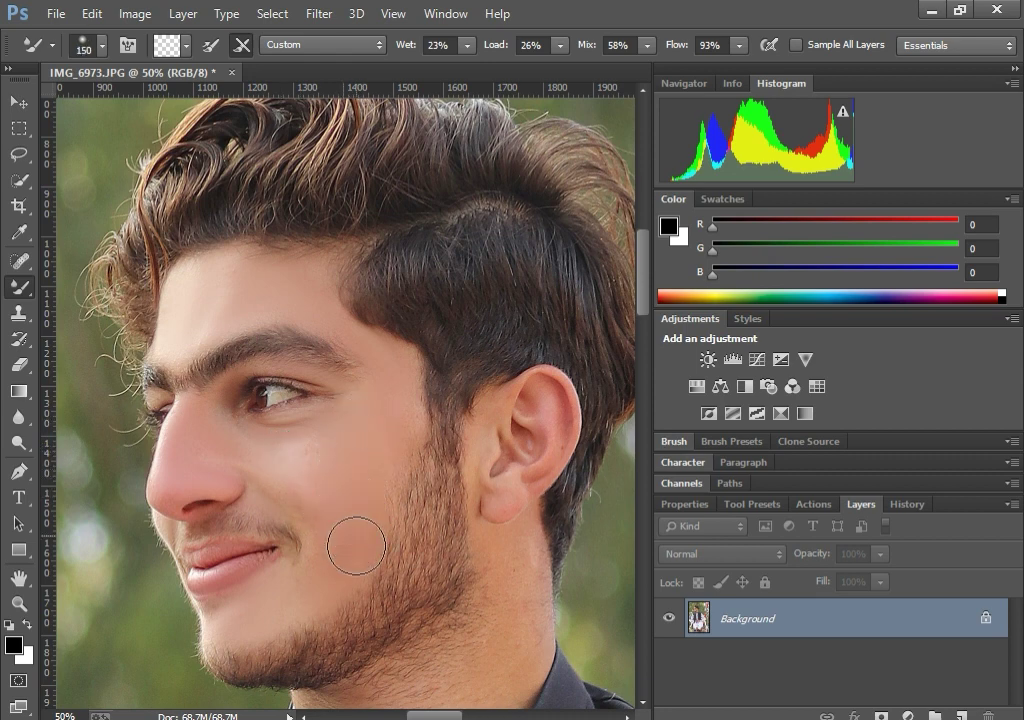
key(bracketleft)
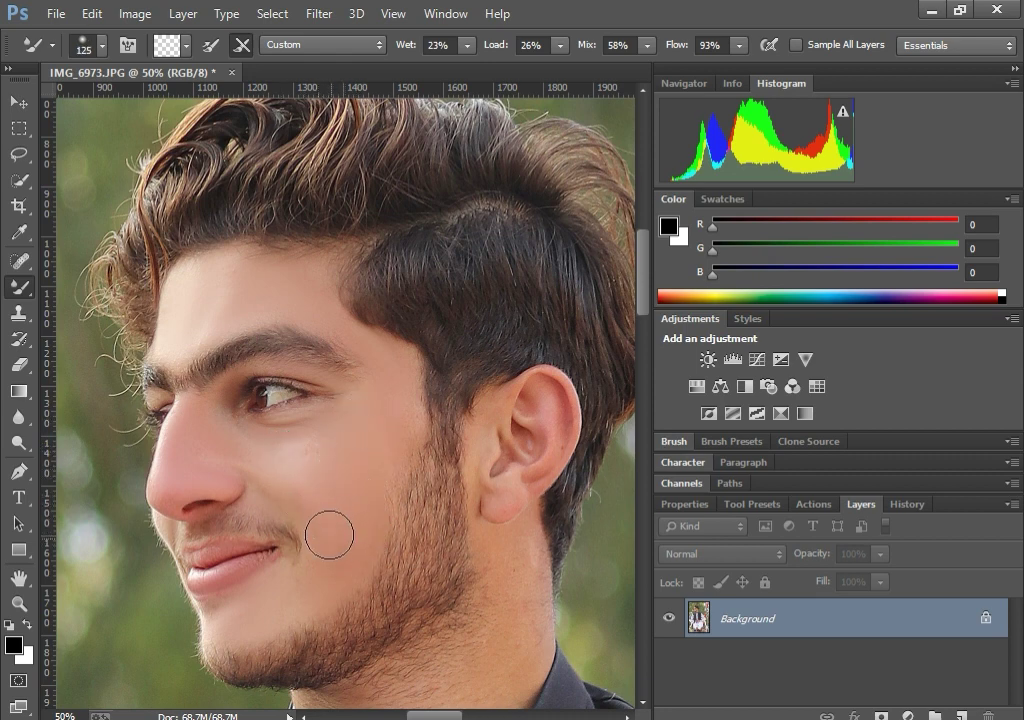
key(bracketleft)
key(bracketleft)
key(bracketleft)
key(bracketleft)
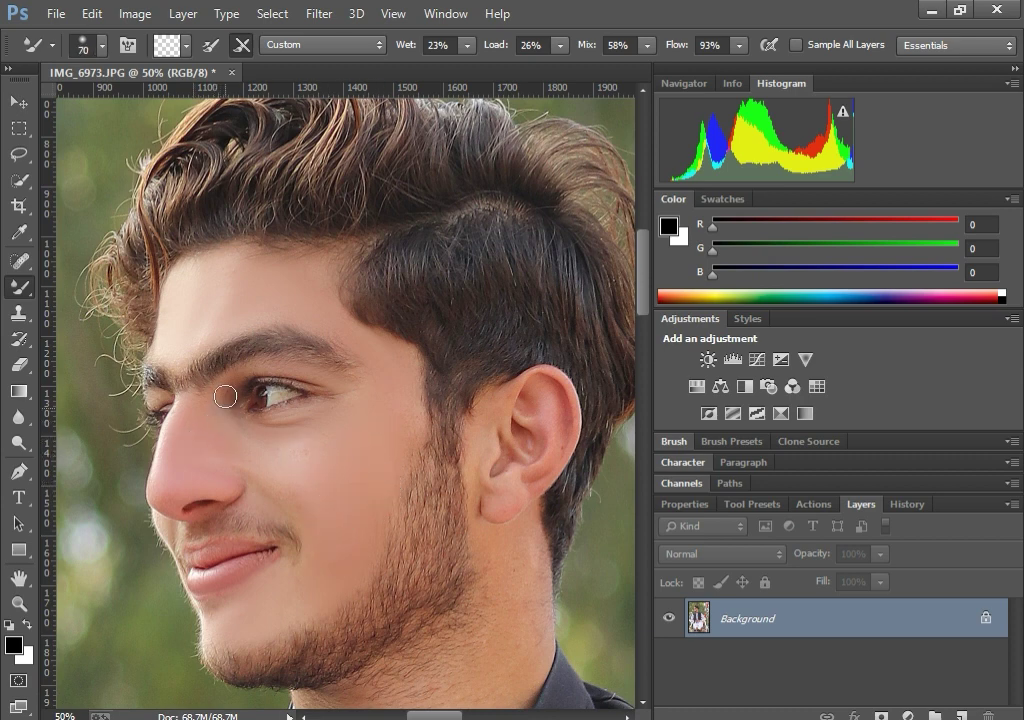
- Smooth the earlobe and neck skin down to the collar, finishing at a 70 px brush
scroll(505, 460, down, 3)
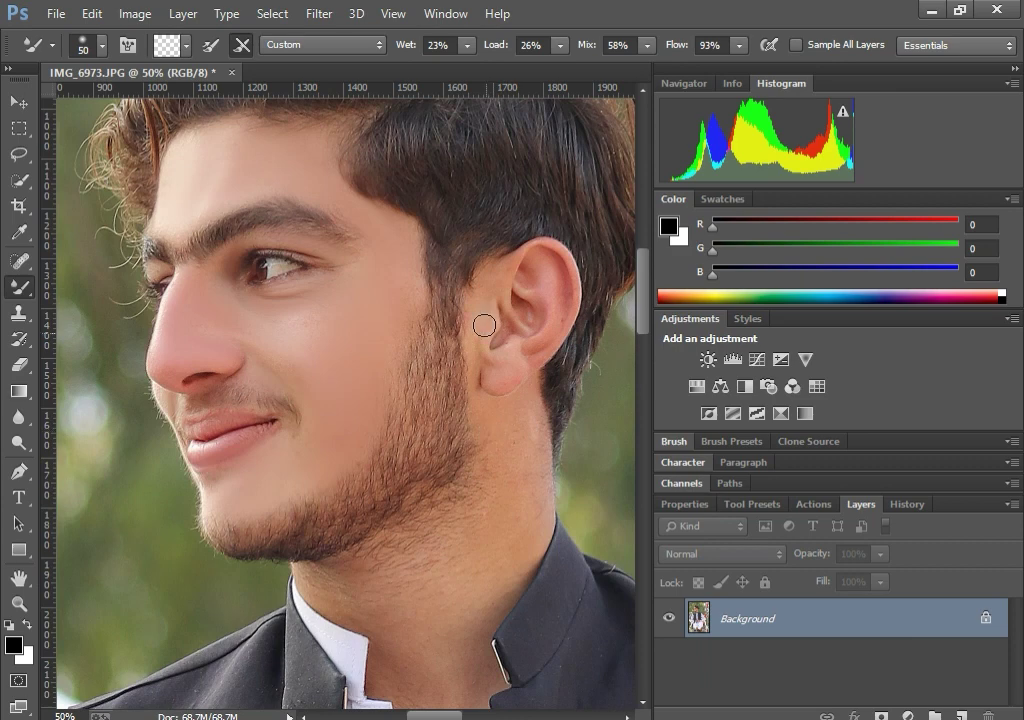
key(bracketleft)
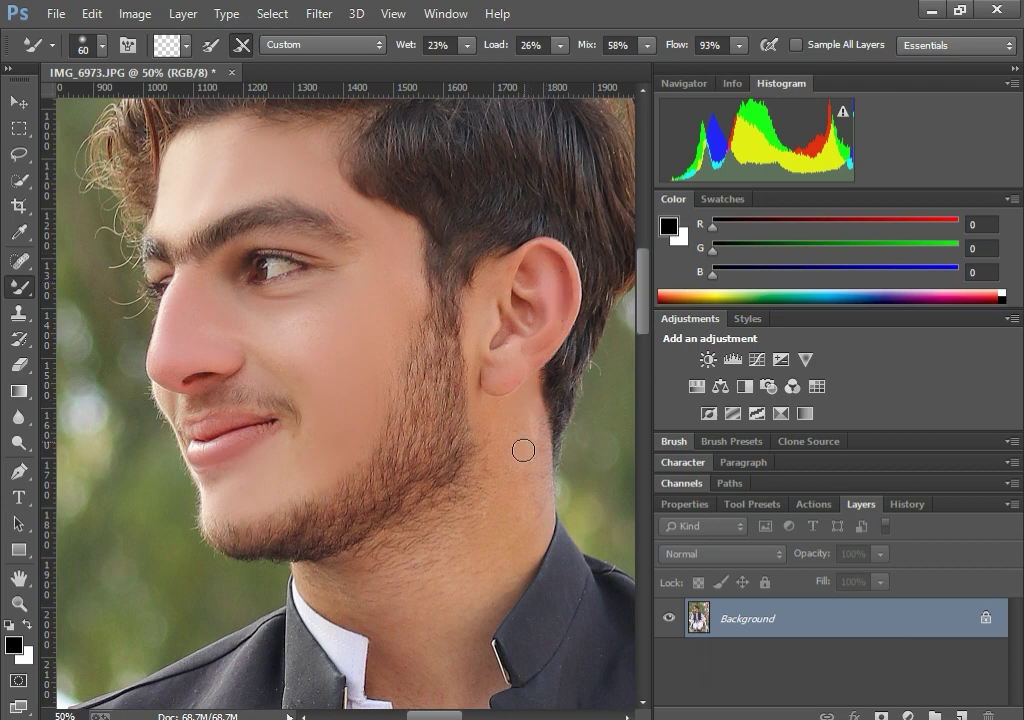
scroll(523, 450, down, 3)
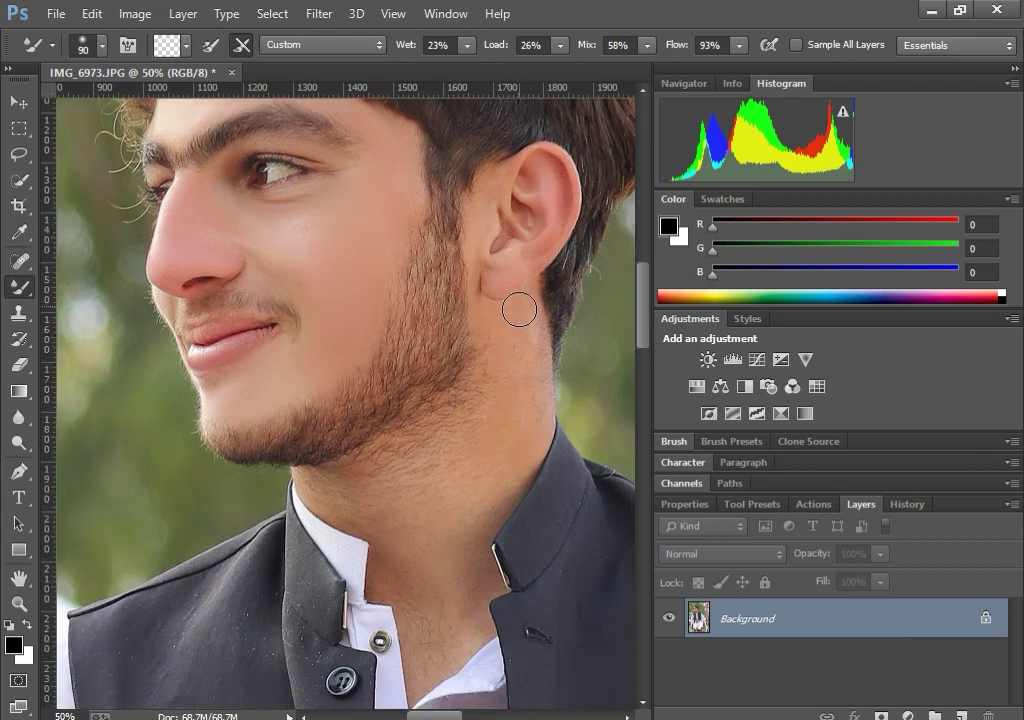
key(bracketright)
key(bracketright)
key(bracketright)
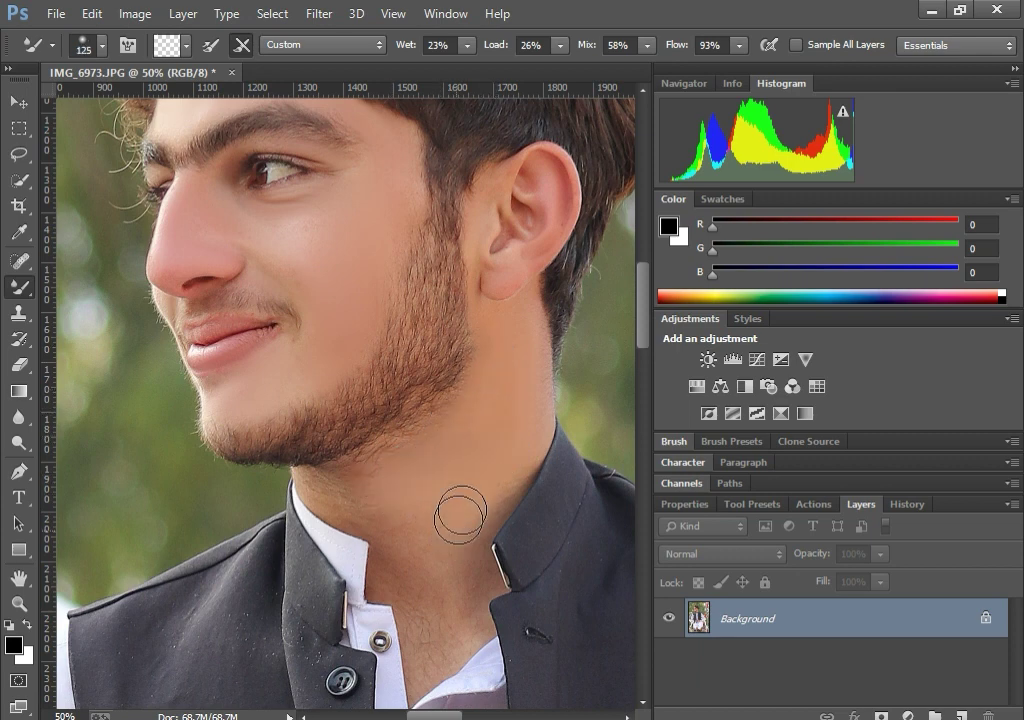
mouse_move(496, 453)
mouse_down()
mouse_move(455, 461)
mouse_move(443, 588)
mouse_up()
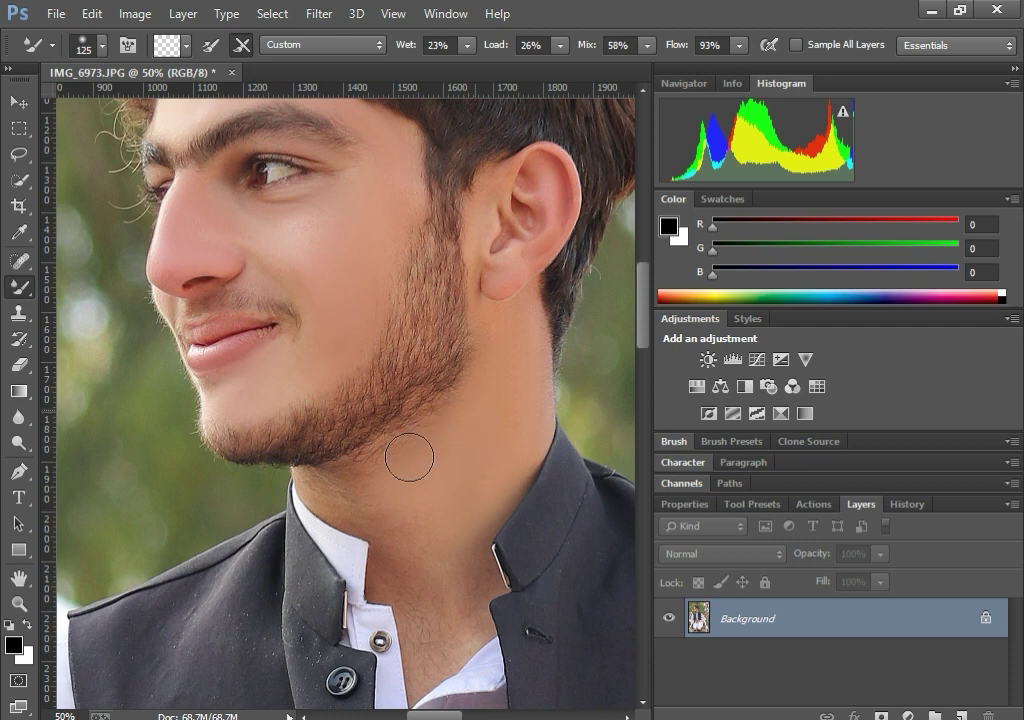
key(bracketleft)
key(bracketleft)
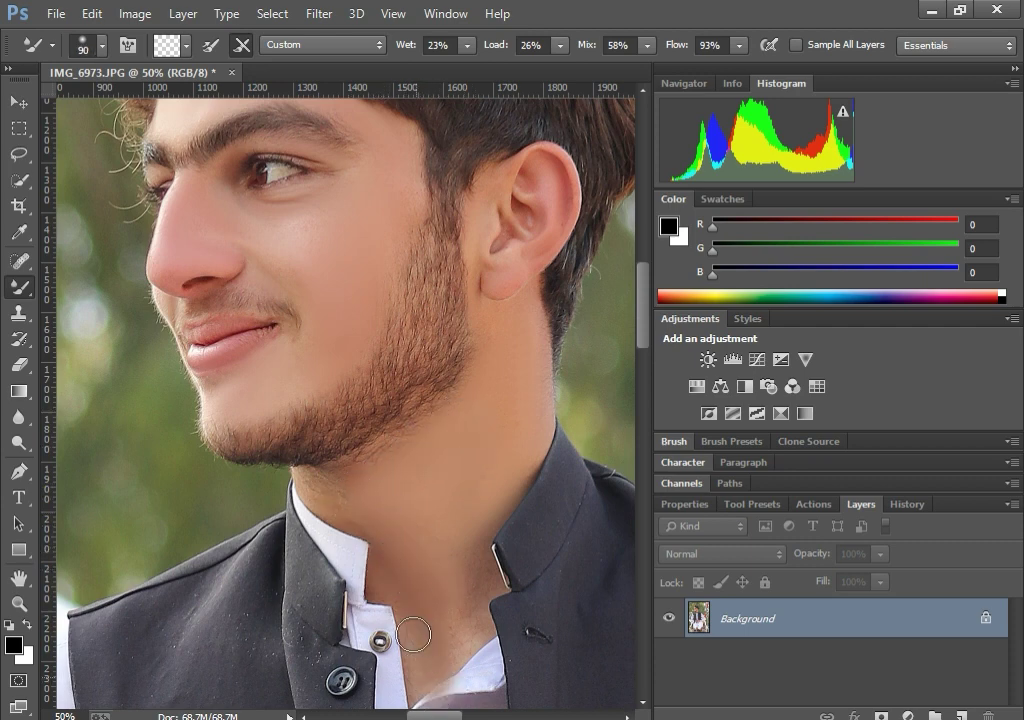
key(bracketleft)
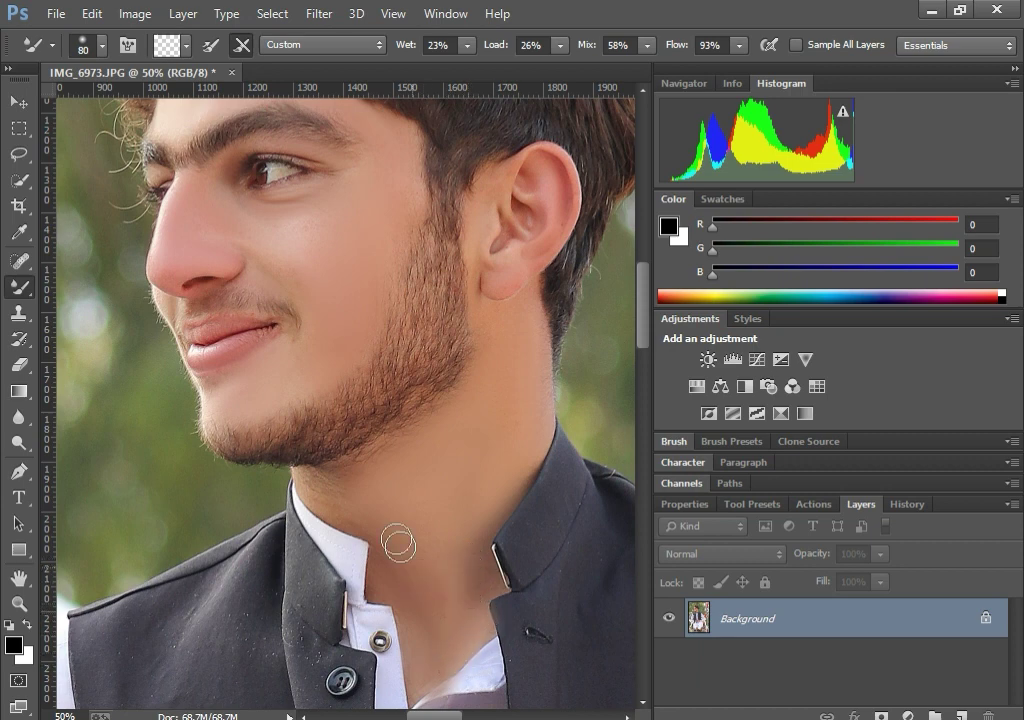
key(bracketleft)
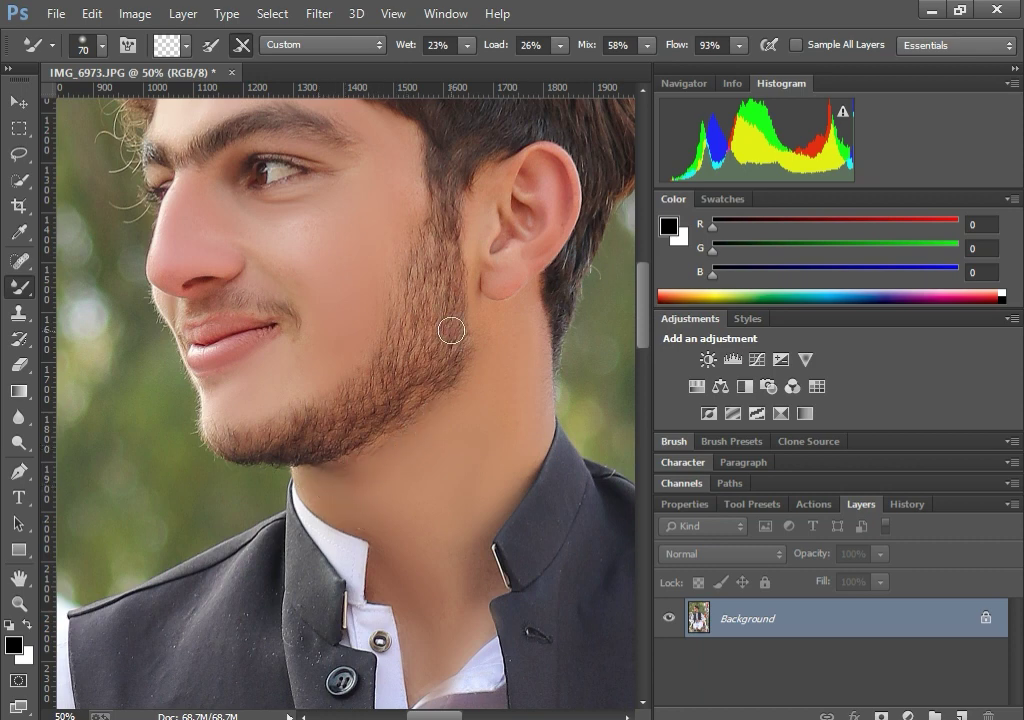
- Zoom out to see the whole photo, then zoom back in on the torso and hands
scroll(505, 260, up, 1)
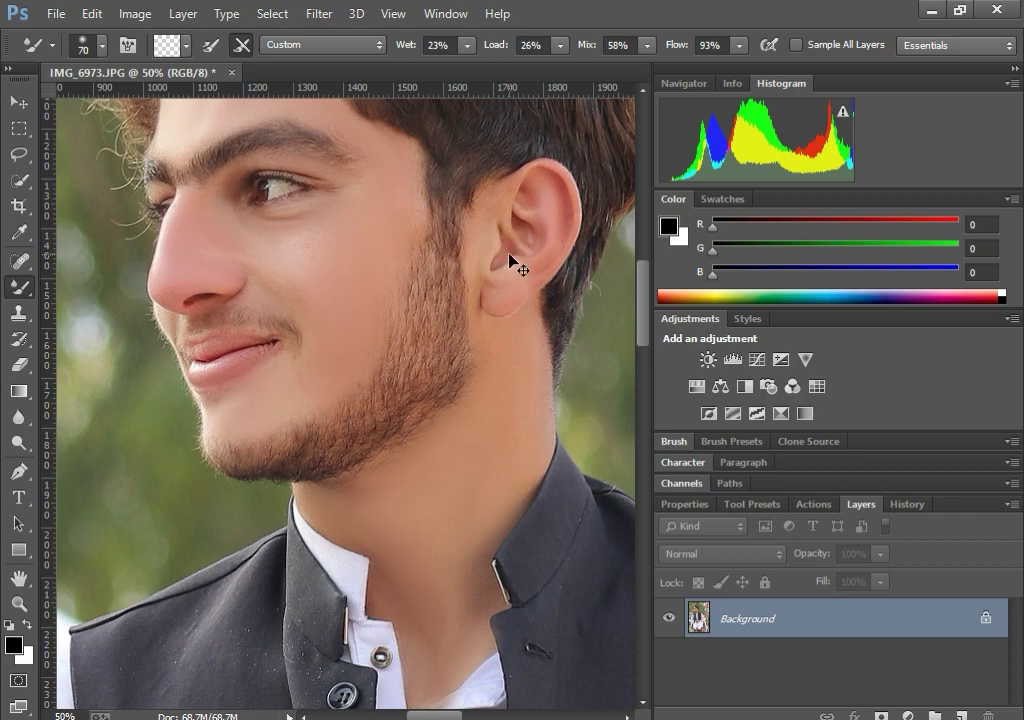
key(ctrl+minus)
key(ctrl+minus)
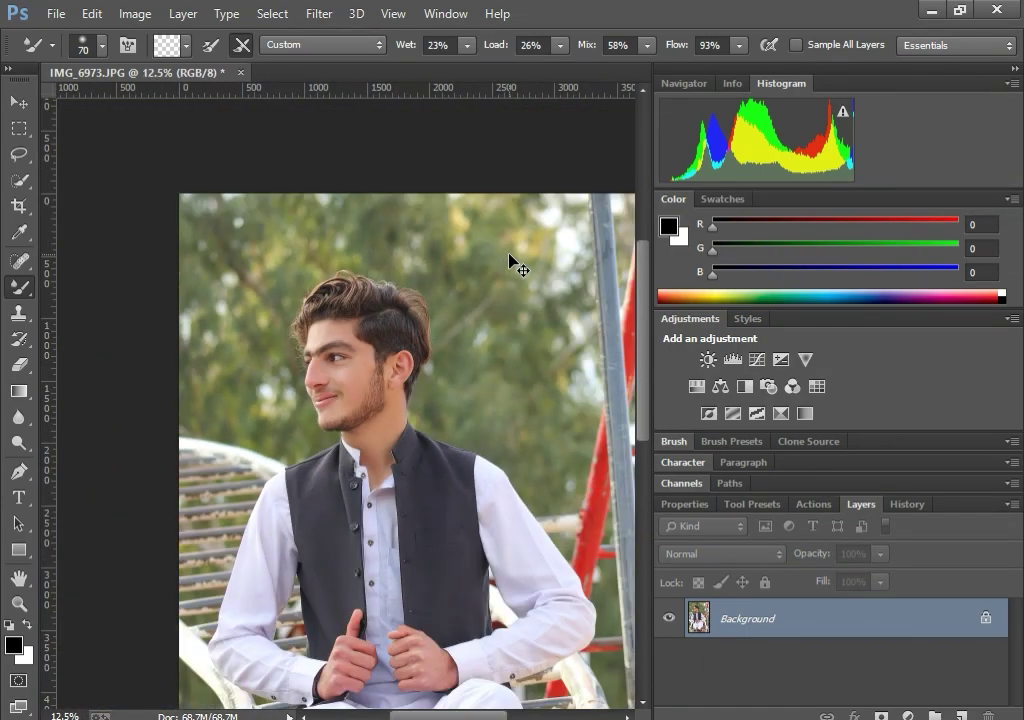
key(ctrl+plus)
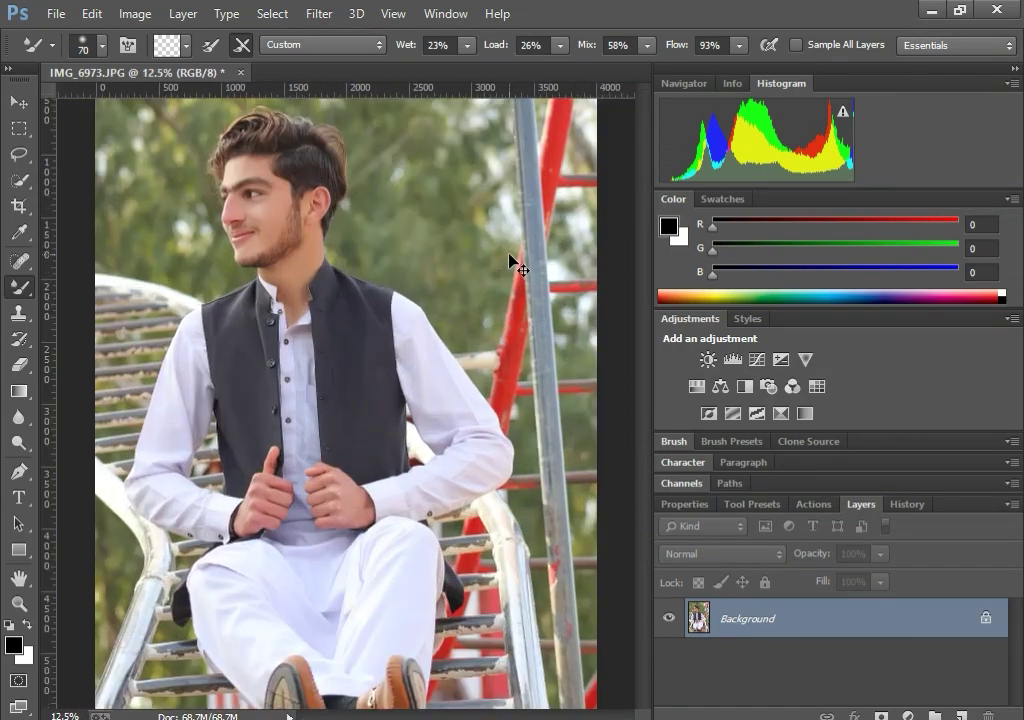
- Smooth the fingers and knuckles on both hands, ending with an 80 px brush
scroll(343, 336, down, 4)
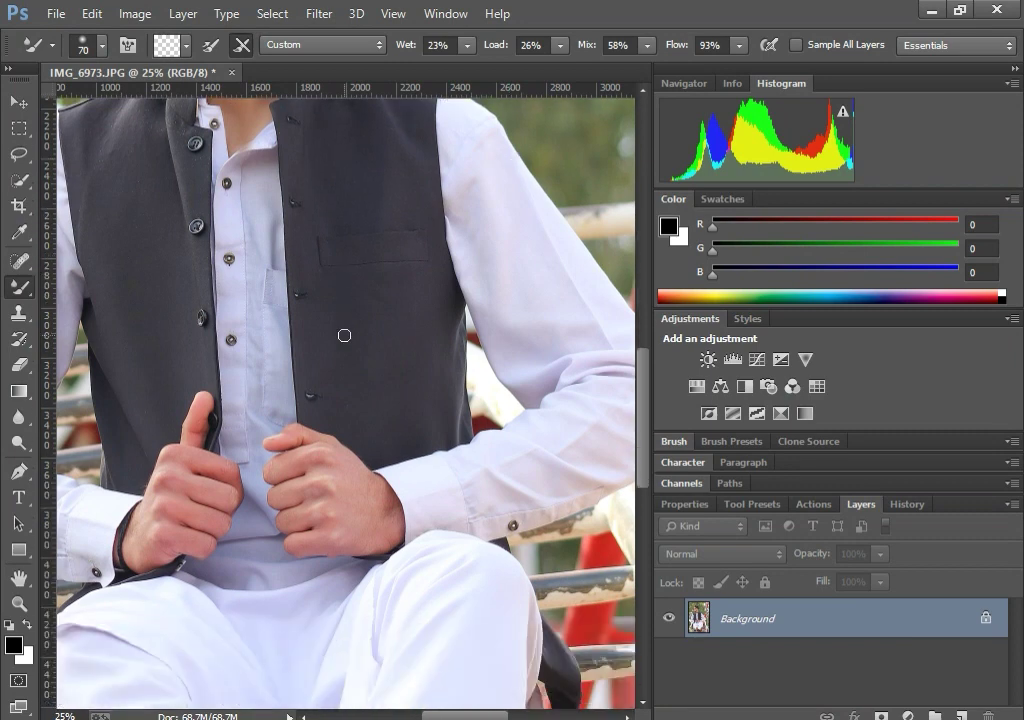
scroll(265, 436, down, 5)
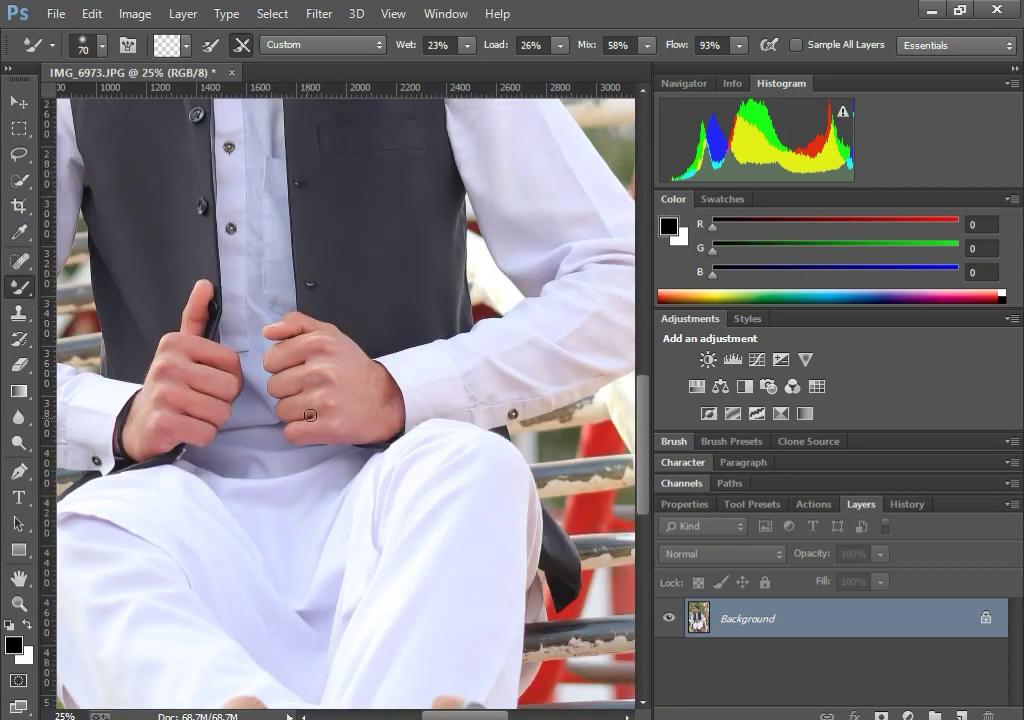
key(bracketright)
key(bracketright)
key(bracketright)
key(bracketleft)
key(bracketleft)
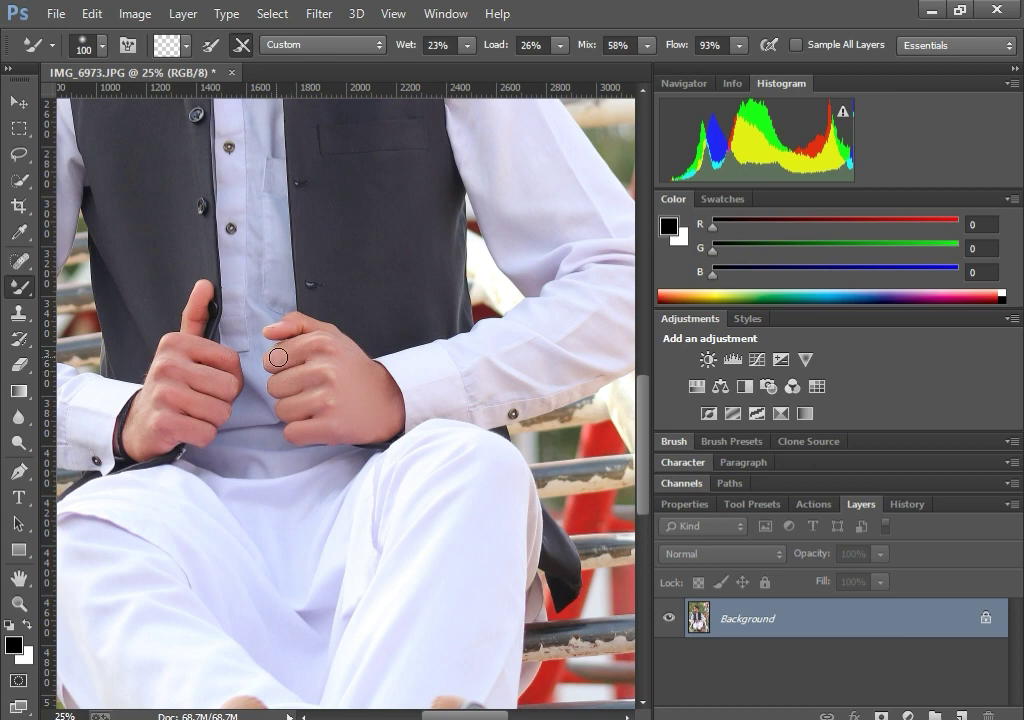
key(bracketleft)
key(bracketright)
key(bracketleft)
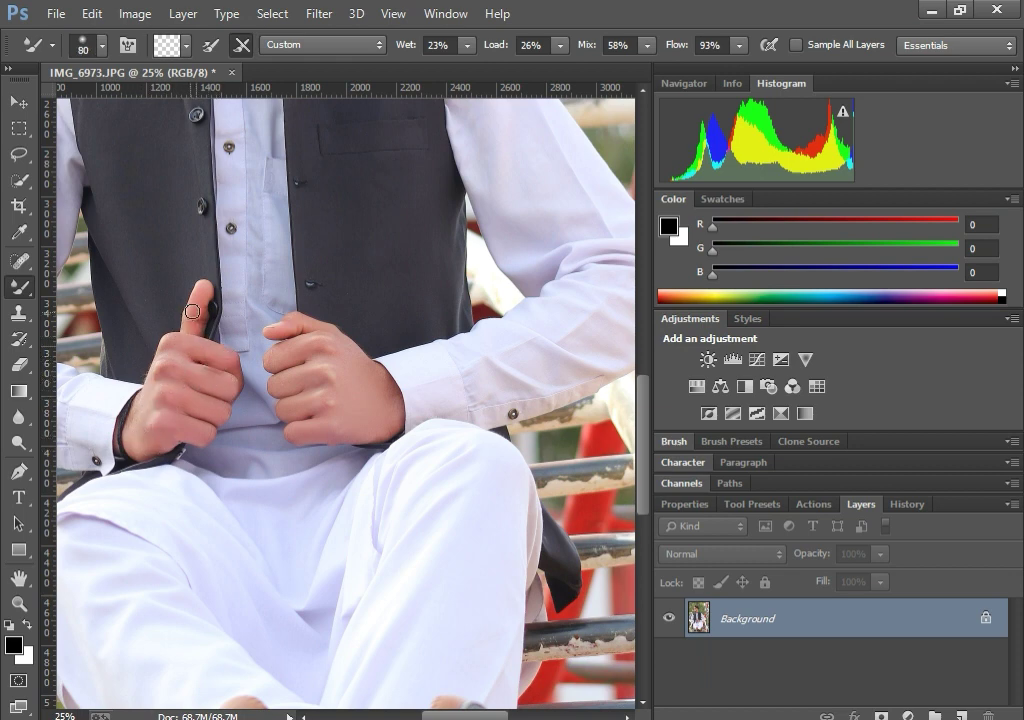
- Zoom out to 8.33% so the entire retouched portrait is visible
key(ctrl+minus)
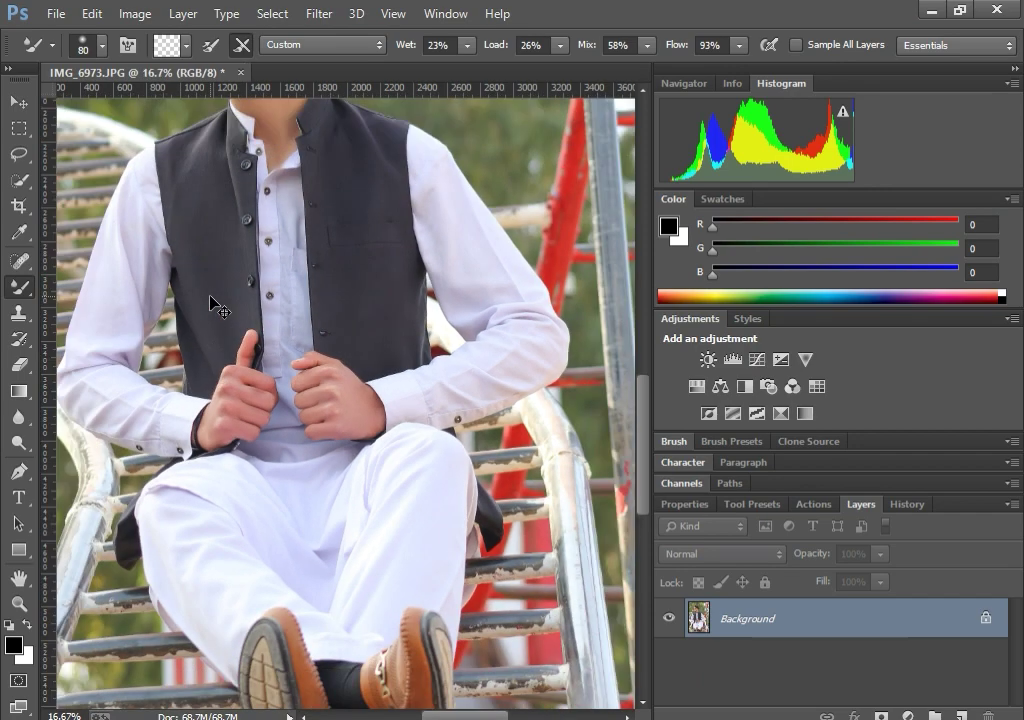
key(ctrl+minus)
key(ctrl+minus)
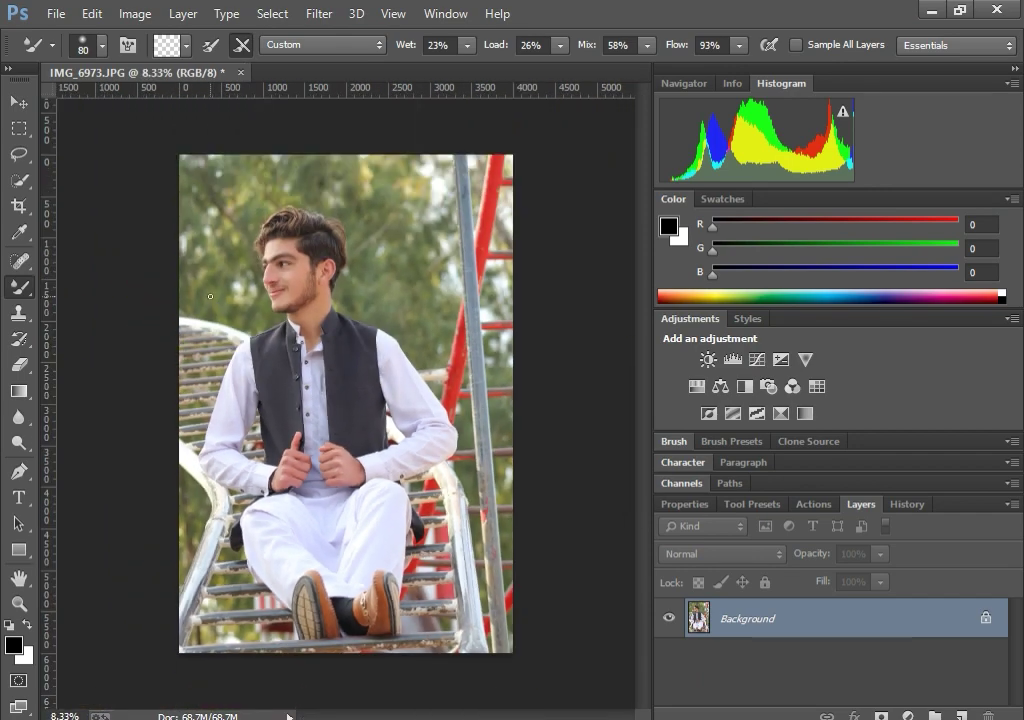